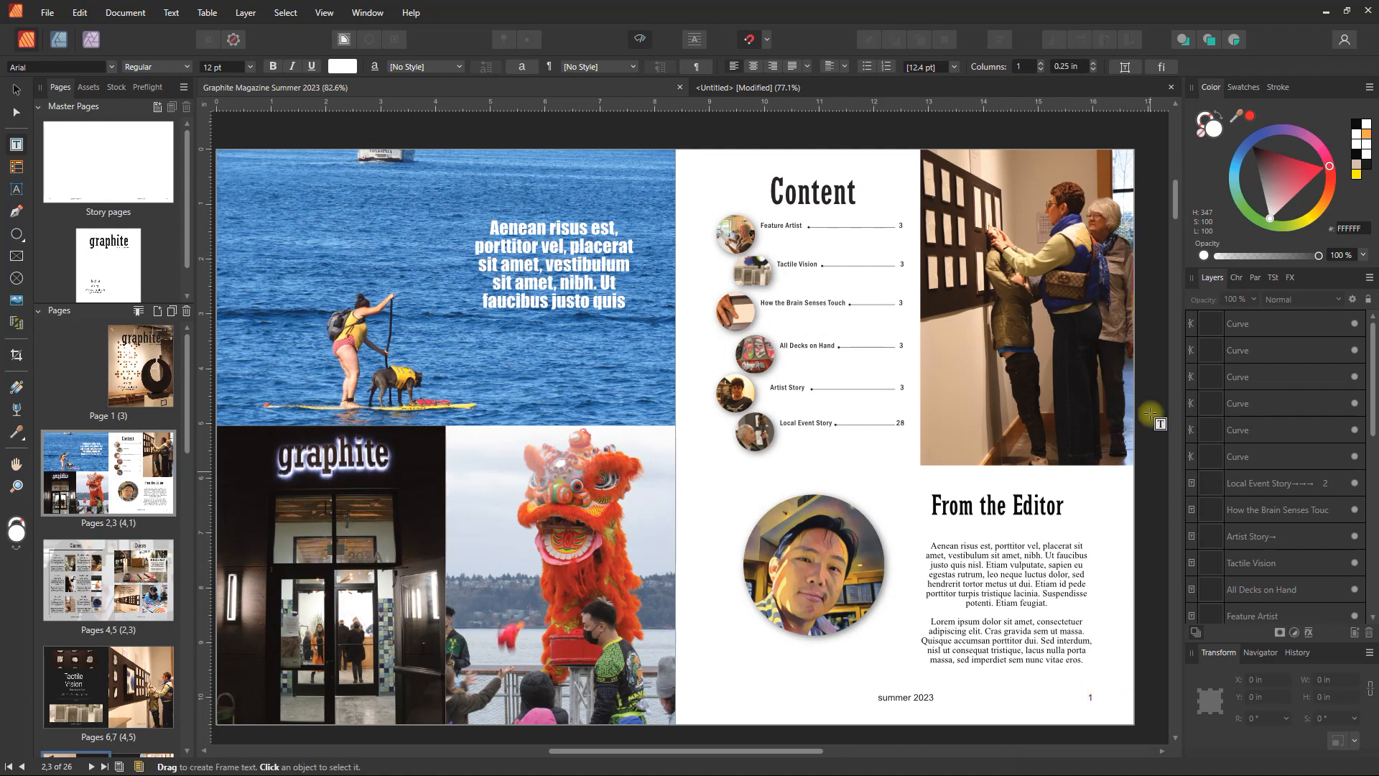
{"action": "left_click_drag", "start_coordinate": [1173, 219], "coordinate": [1173, 257]}
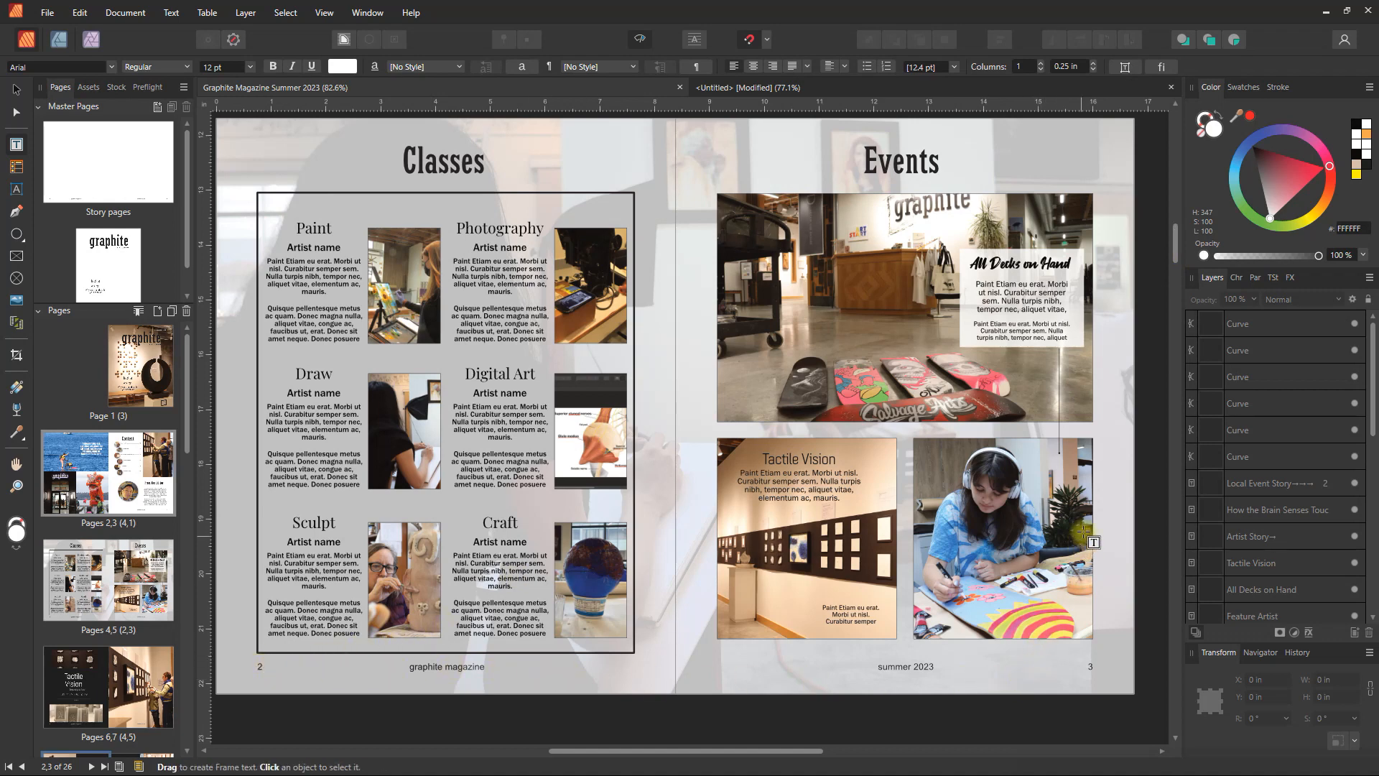
{"action": "scroll", "coordinate": [1147, 374], "scroll_direction": "down", "scroll_amount": 3}
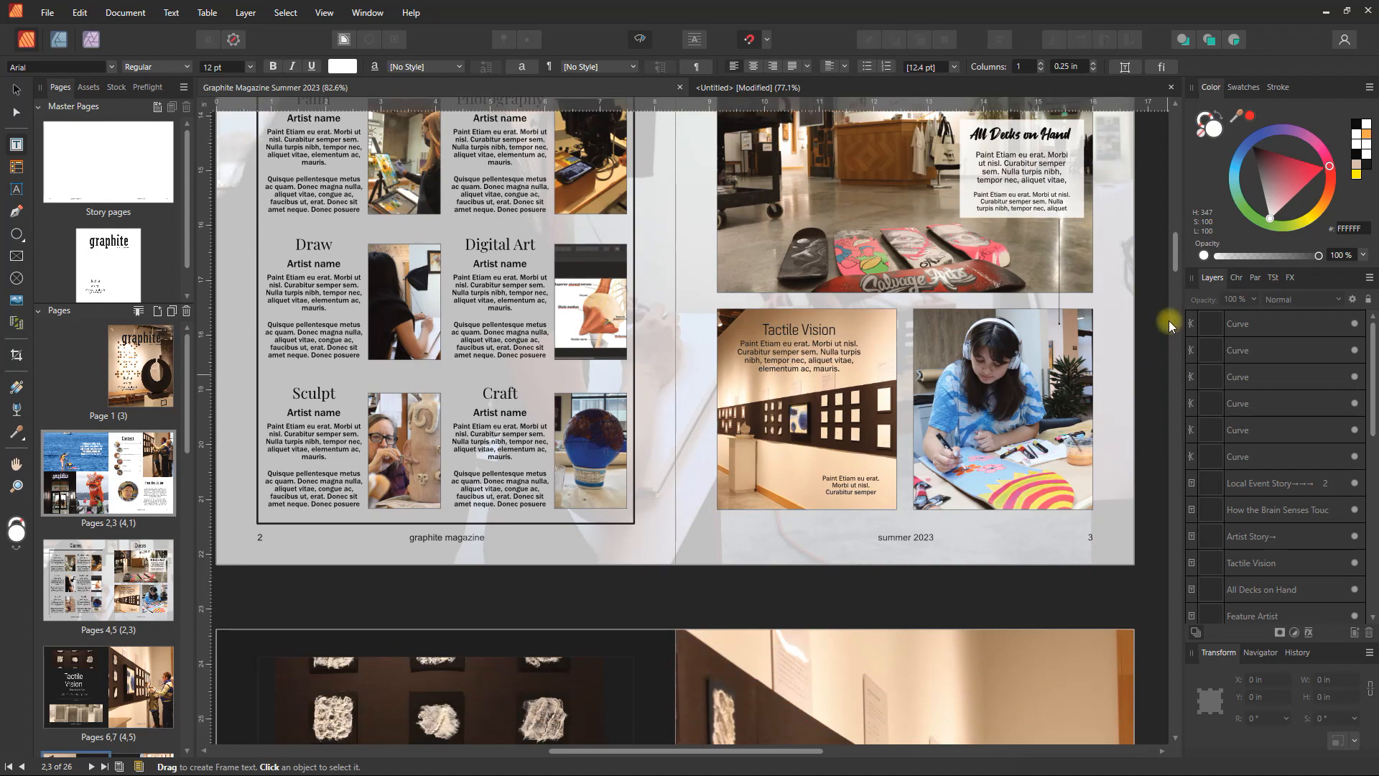
{"action": "left_click_drag", "start_coordinate": [1174, 268], "coordinate": [1179, 308]}
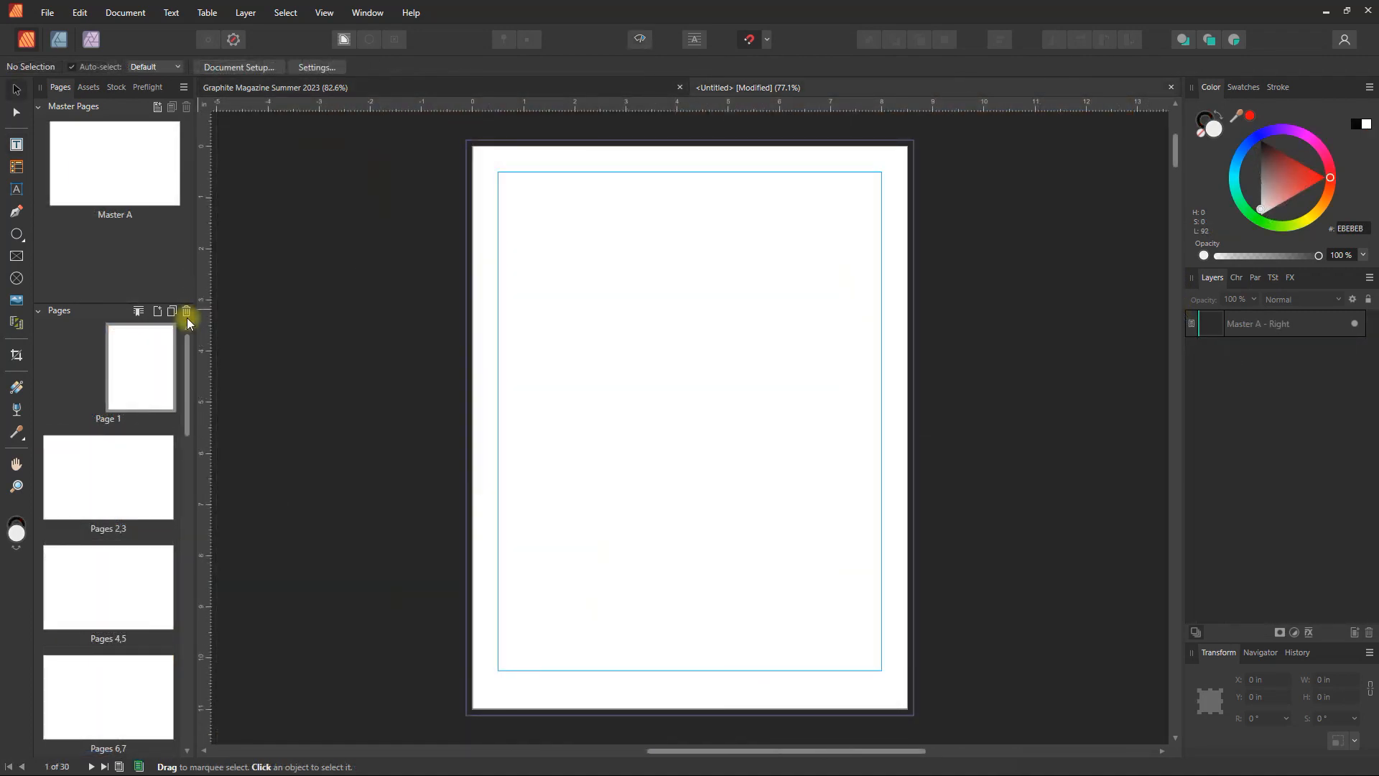
- On the left page of Master A, draw a rectangle about 3.8 by 3.5 in and fill it with red FF0000
{"action": "left_click", "coordinate": [120, 182]}
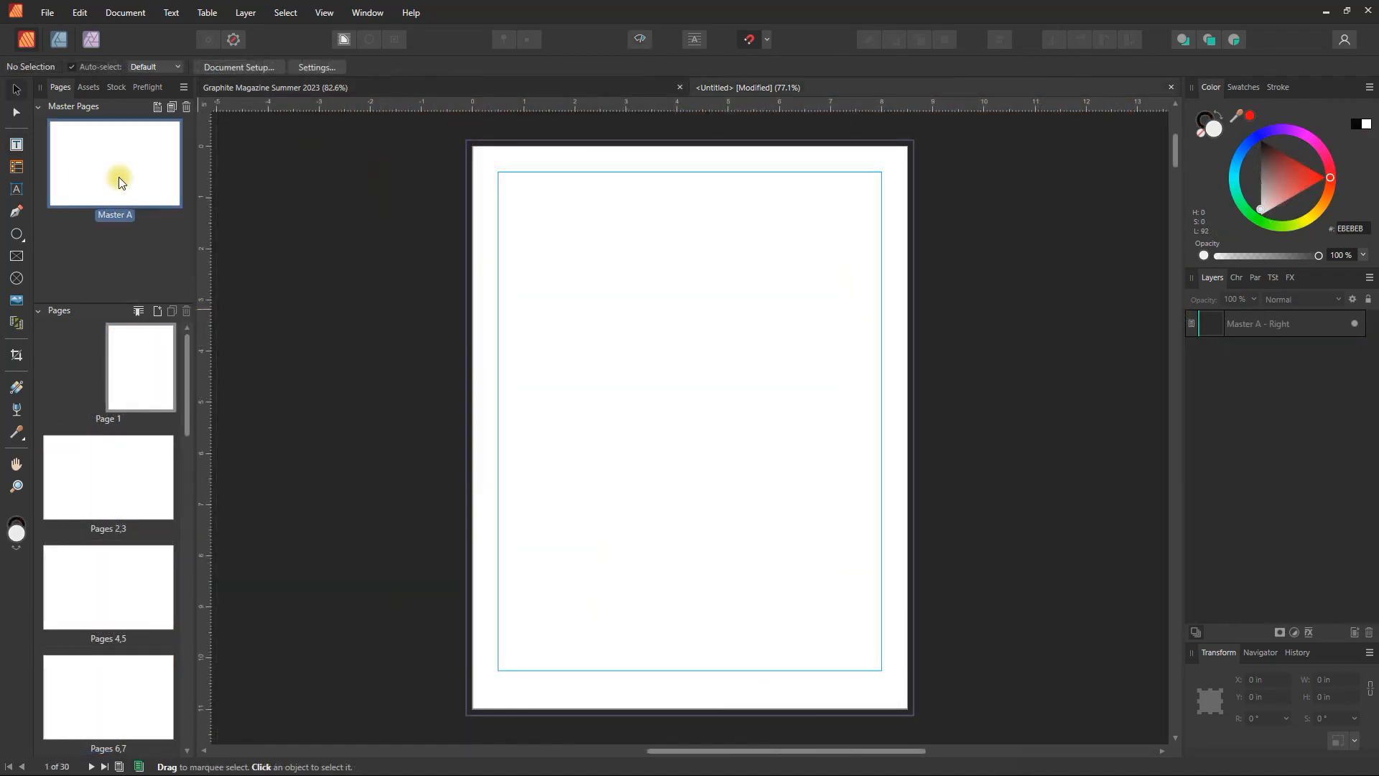
{"action": "double_click", "coordinate": [119, 180]}
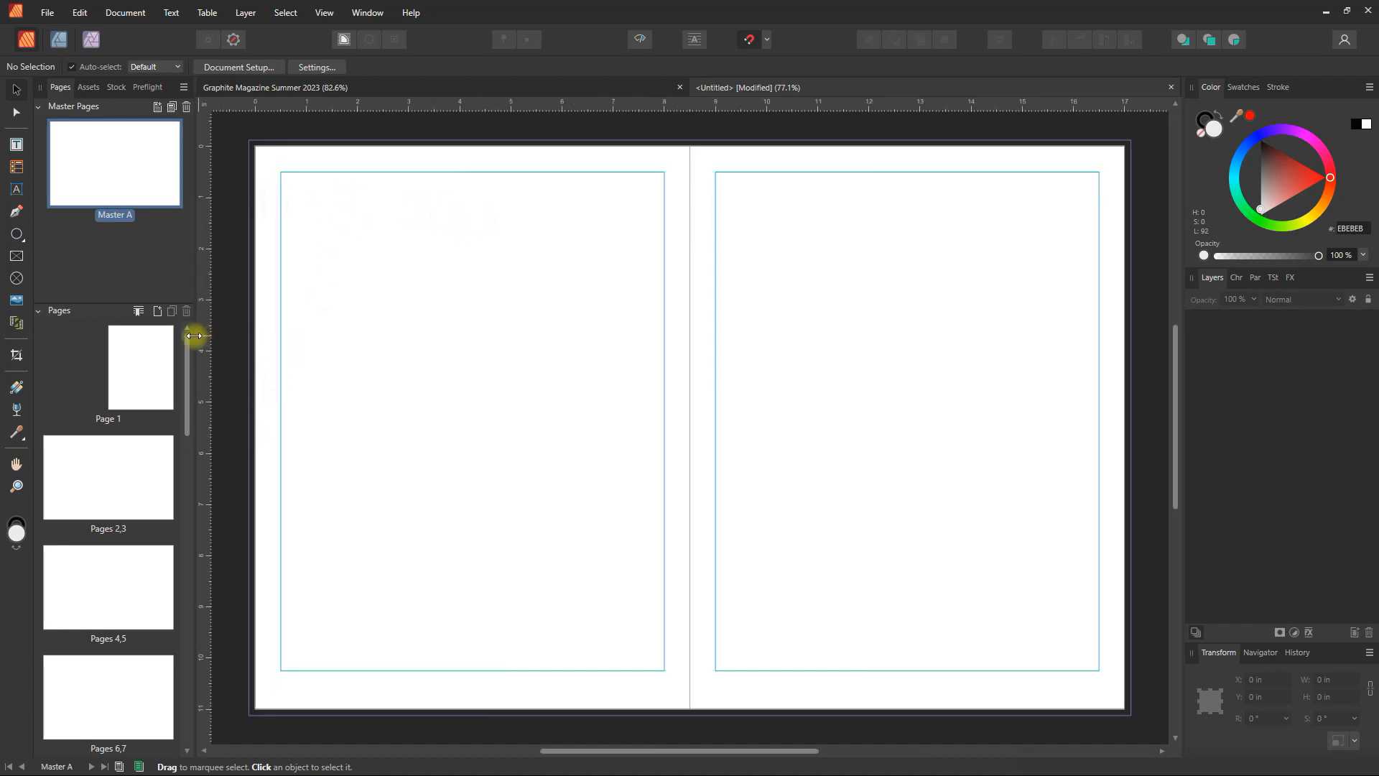
{"action": "left_click_drag", "start_coordinate": [185, 428], "coordinate": [202, 401]}
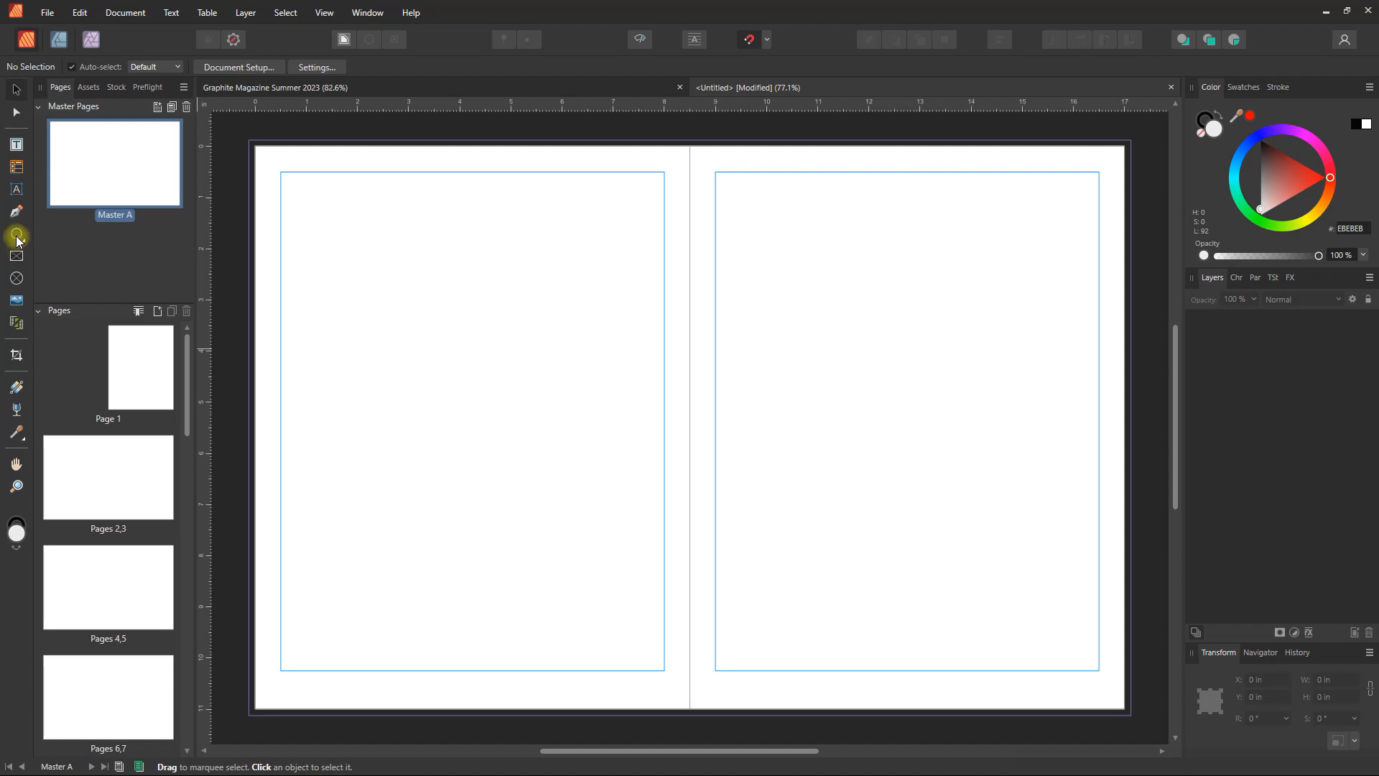
{"action": "left_click", "coordinate": [17, 239]}
{"action": "left_click", "coordinate": [64, 228]}
{"action": "left_click_drag", "start_coordinate": [373, 242], "coordinate": [568, 417]}
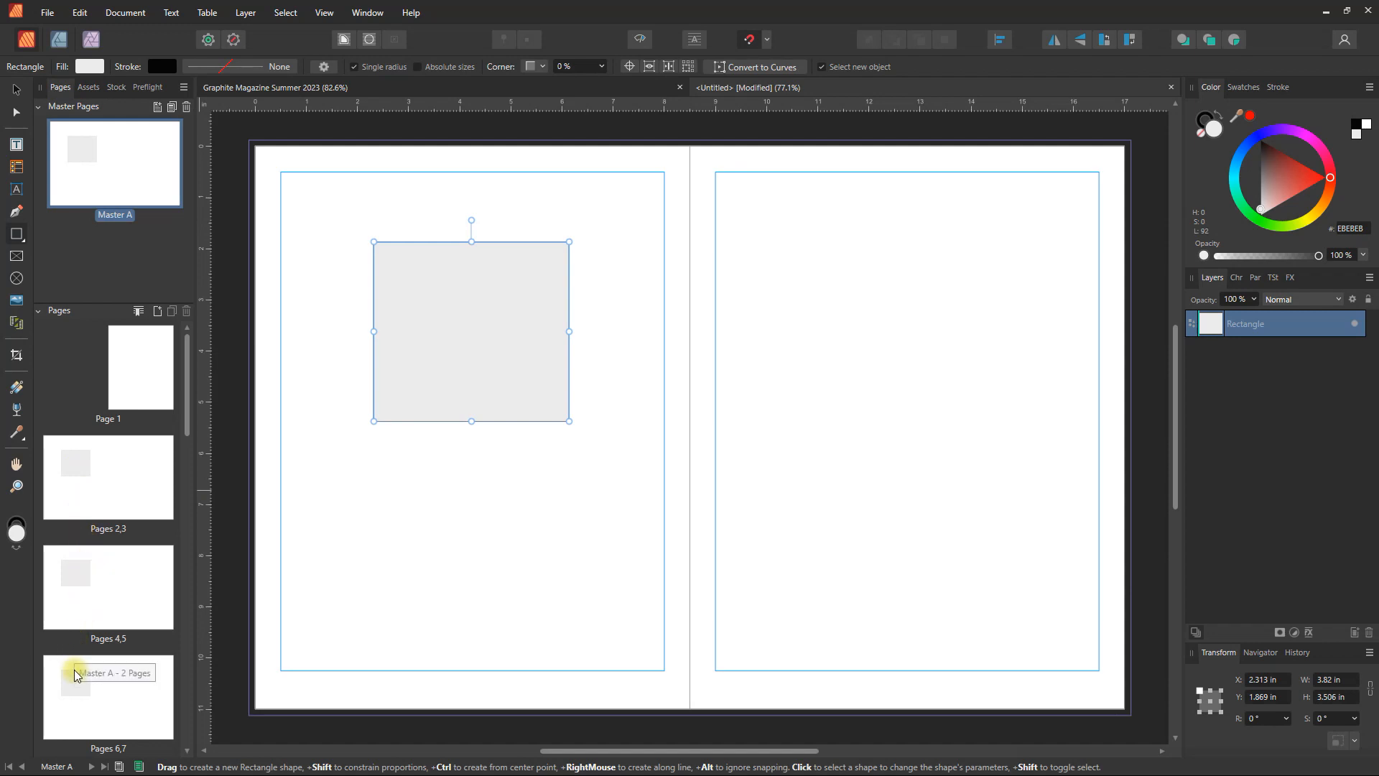
{"action": "left_click", "coordinate": [1291, 179]}
{"action": "left_click_drag", "start_coordinate": [1294, 178], "coordinate": [1328, 177]}
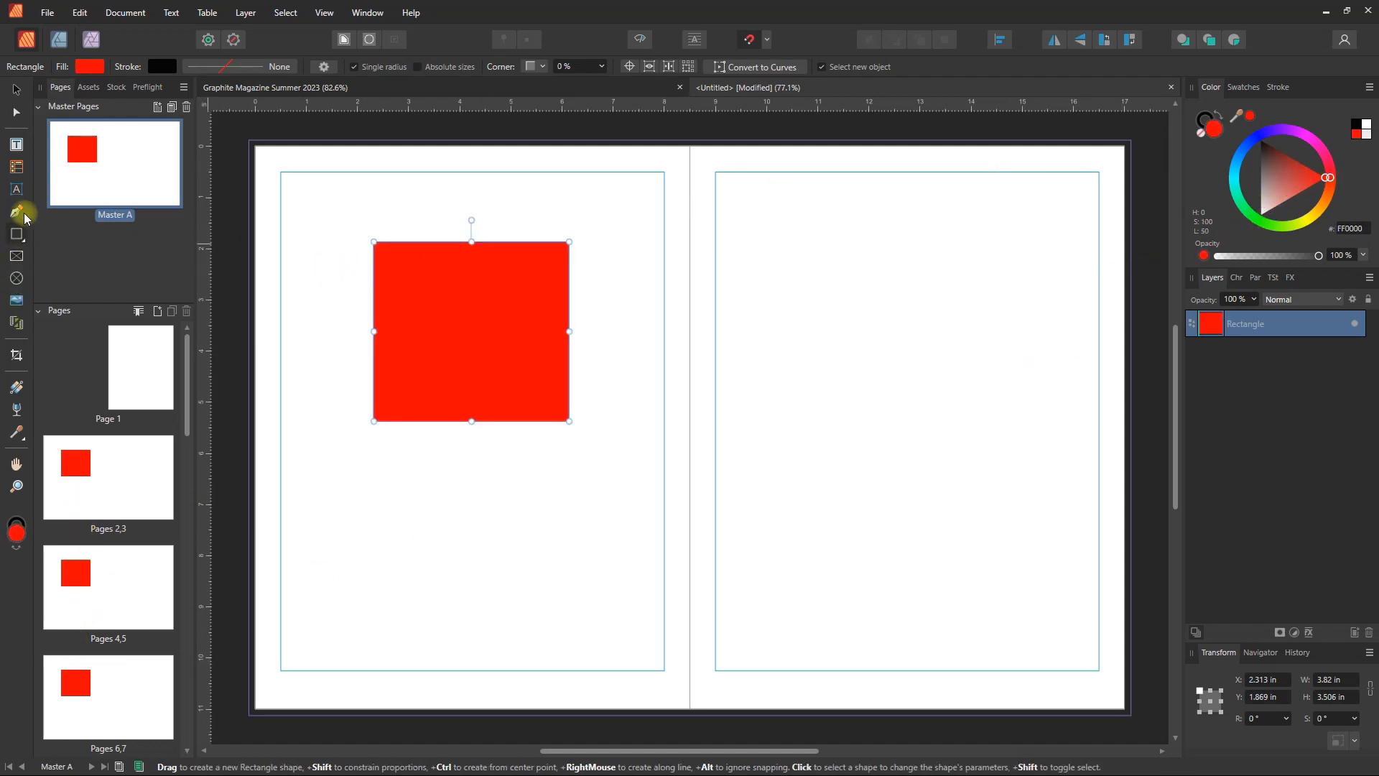
- Add a two-column text frame about 5.4 by 5.55 in on the master's right page, fitted to the upper-right margin corner
{"action": "left_click", "coordinate": [17, 145]}
{"action": "left_click_drag", "start_coordinate": [813, 219], "coordinate": [1077, 434]}
{"action": "left_click_drag", "start_coordinate": [812, 220], "coordinate": [822, 172]}
{"action": "left_click_drag", "start_coordinate": [1079, 437], "coordinate": [1034, 512]}
- Open pages 2,3 and check whether the master's text frame can be edited there
{"action": "left_click", "coordinate": [121, 490]}
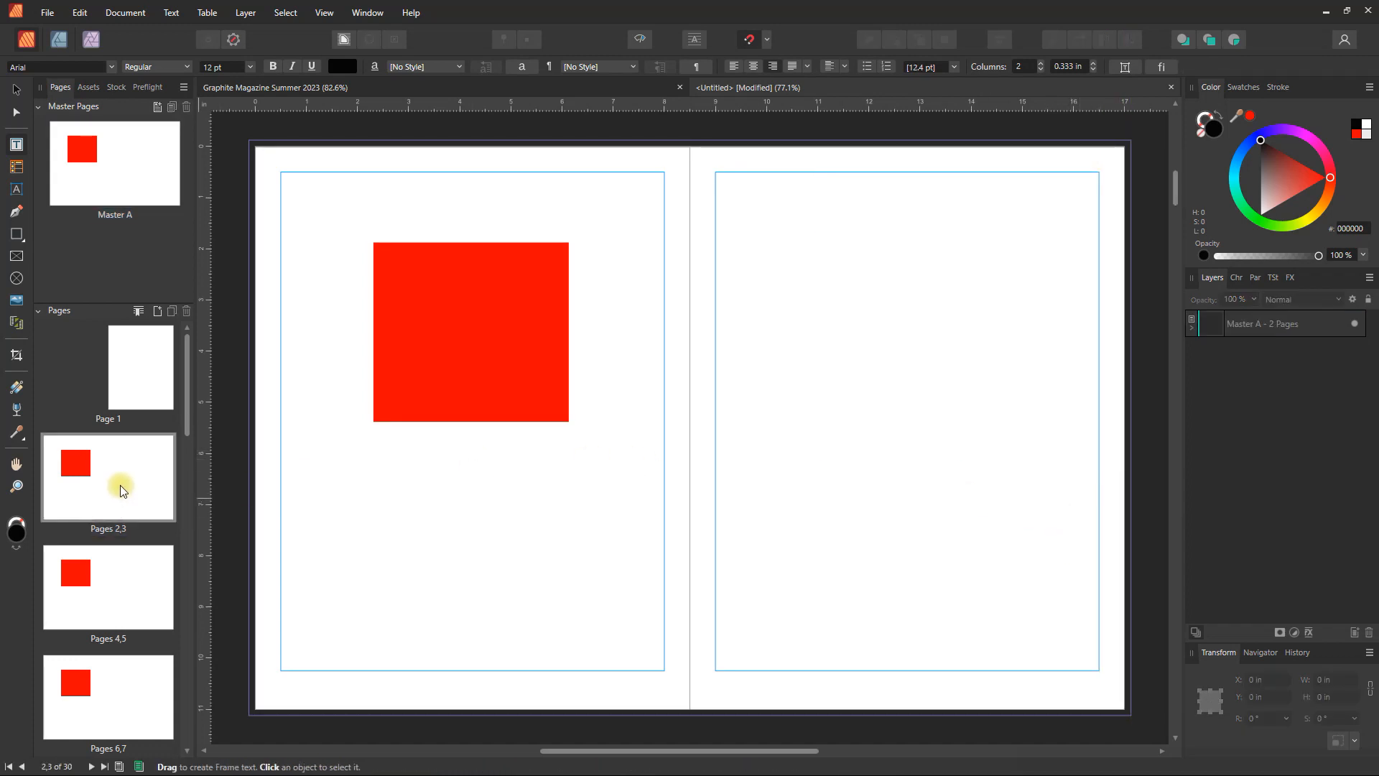
{"action": "left_click", "coordinate": [16, 89]}
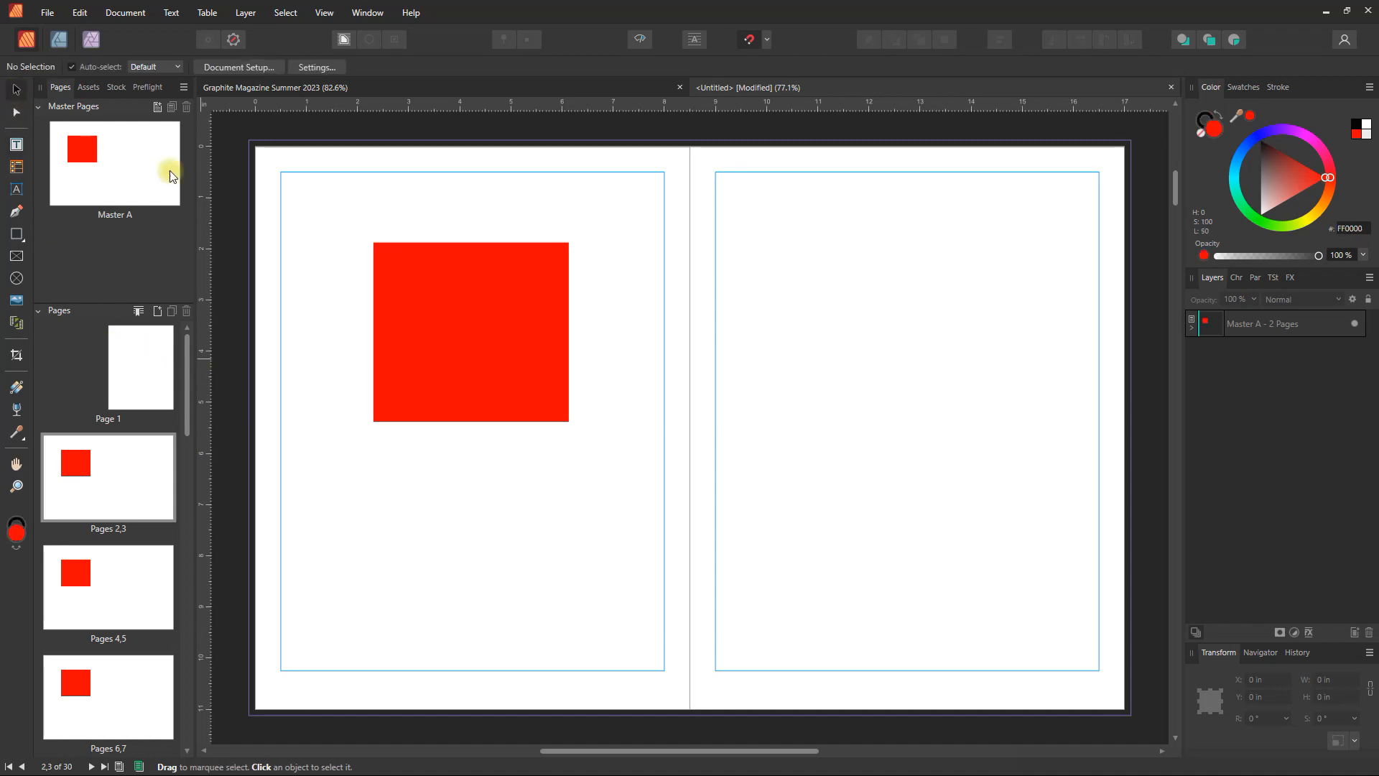
{"action": "double_click", "coordinate": [853, 333]}
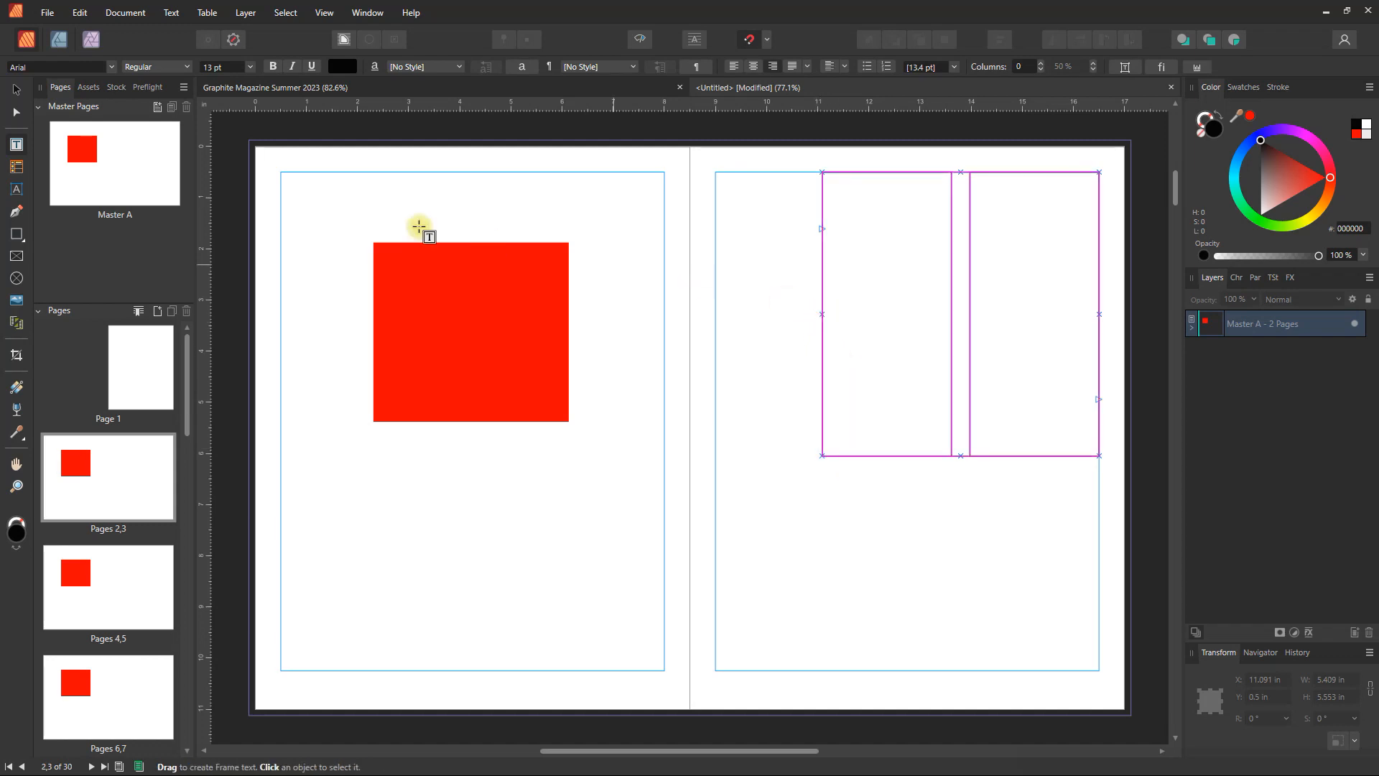
- On Master A's left page, add a one-column text frame about 5.37 by 0.27 in just below the bottom margin, starting at the left margin
{"action": "double_click", "coordinate": [120, 180]}
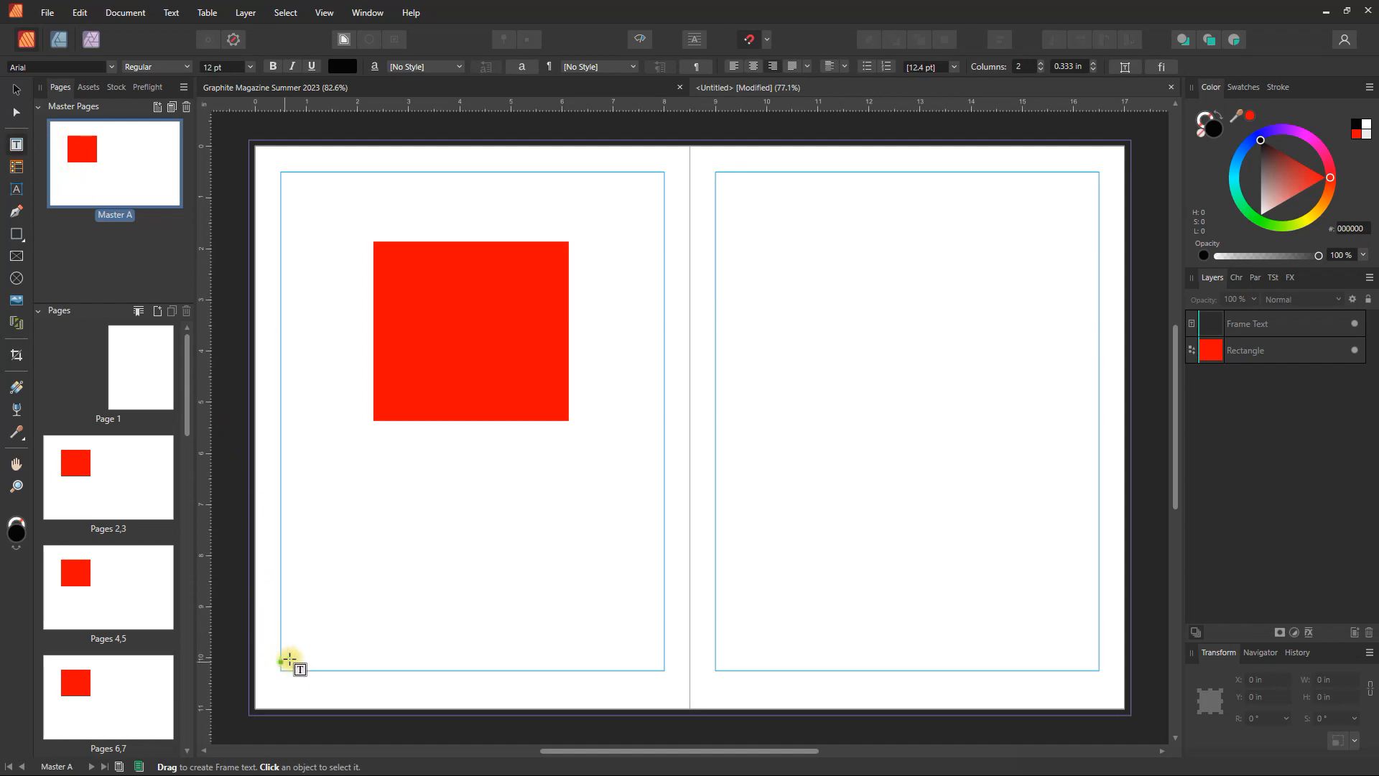
{"action": "left_click_drag", "start_coordinate": [327, 568], "coordinate": [600, 623]}
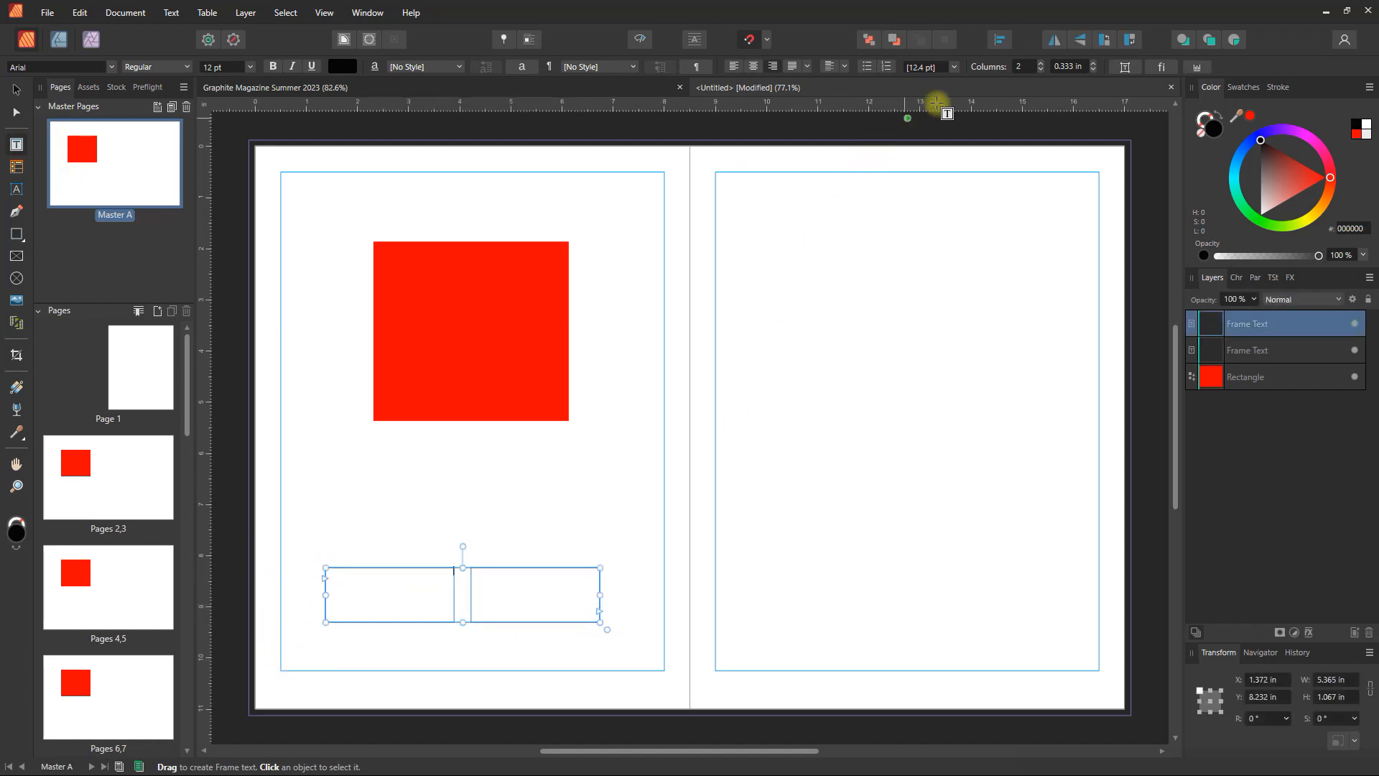
{"action": "left_click", "coordinate": [1040, 72]}
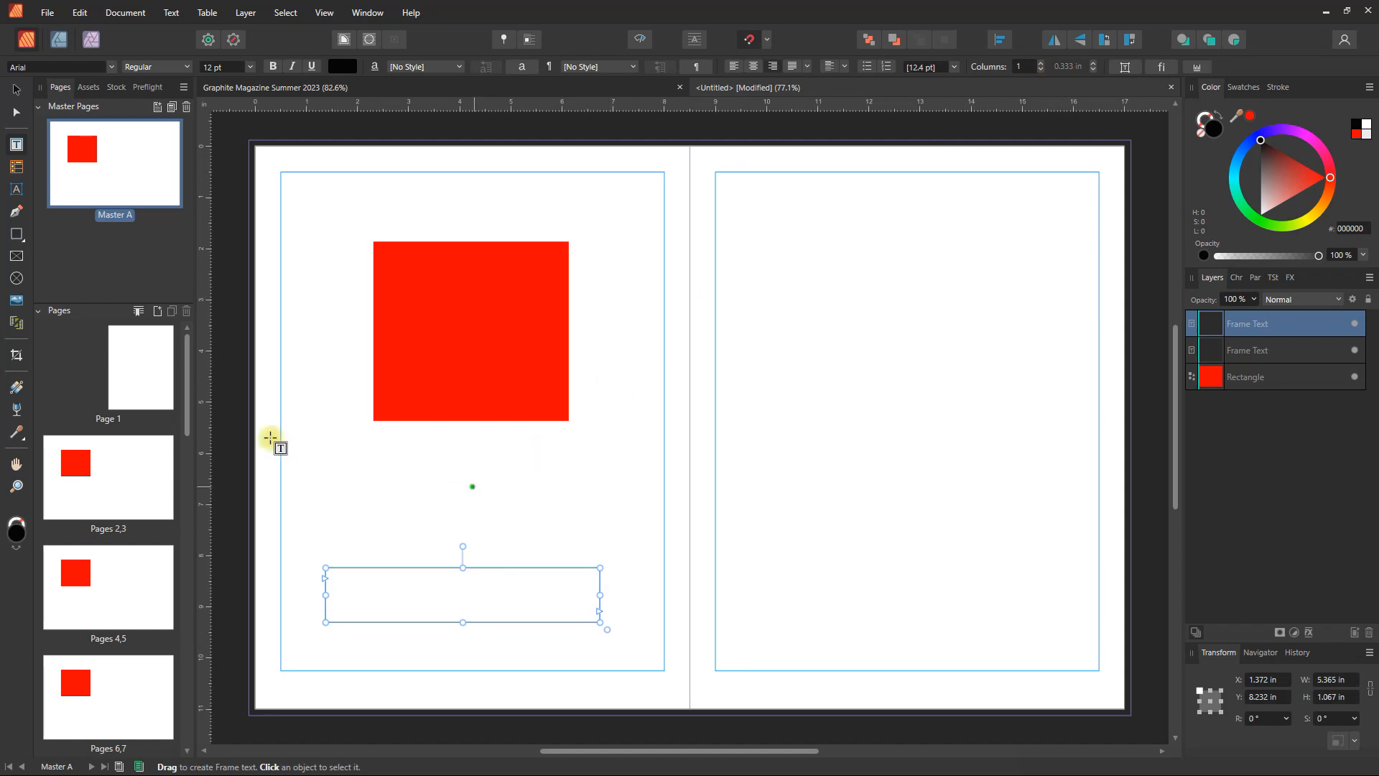
{"action": "left_click", "coordinate": [17, 89]}
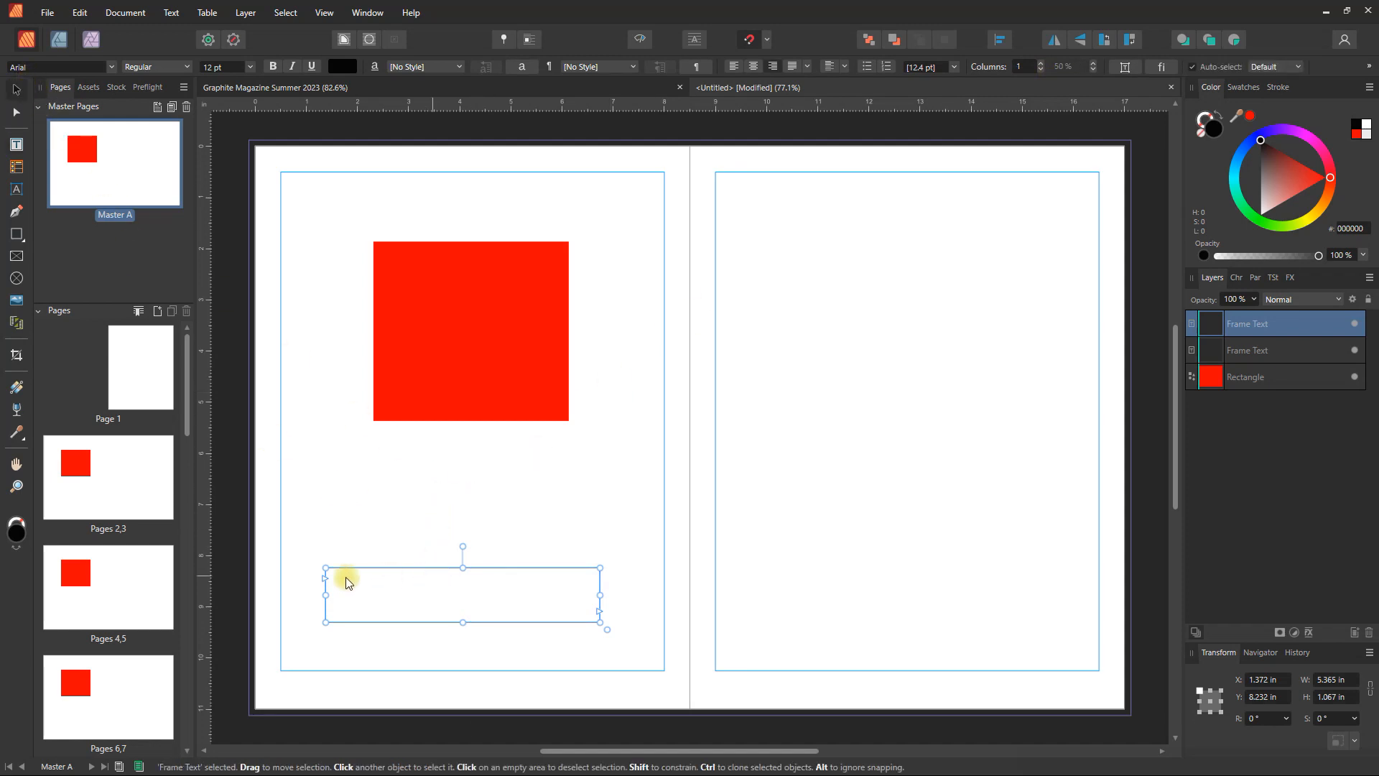
{"action": "left_click_drag", "start_coordinate": [462, 567], "coordinate": [442, 637]}
- Insert a Page Number field in the left page's footer frame and align it left
{"action": "double_click", "coordinate": [390, 645]}
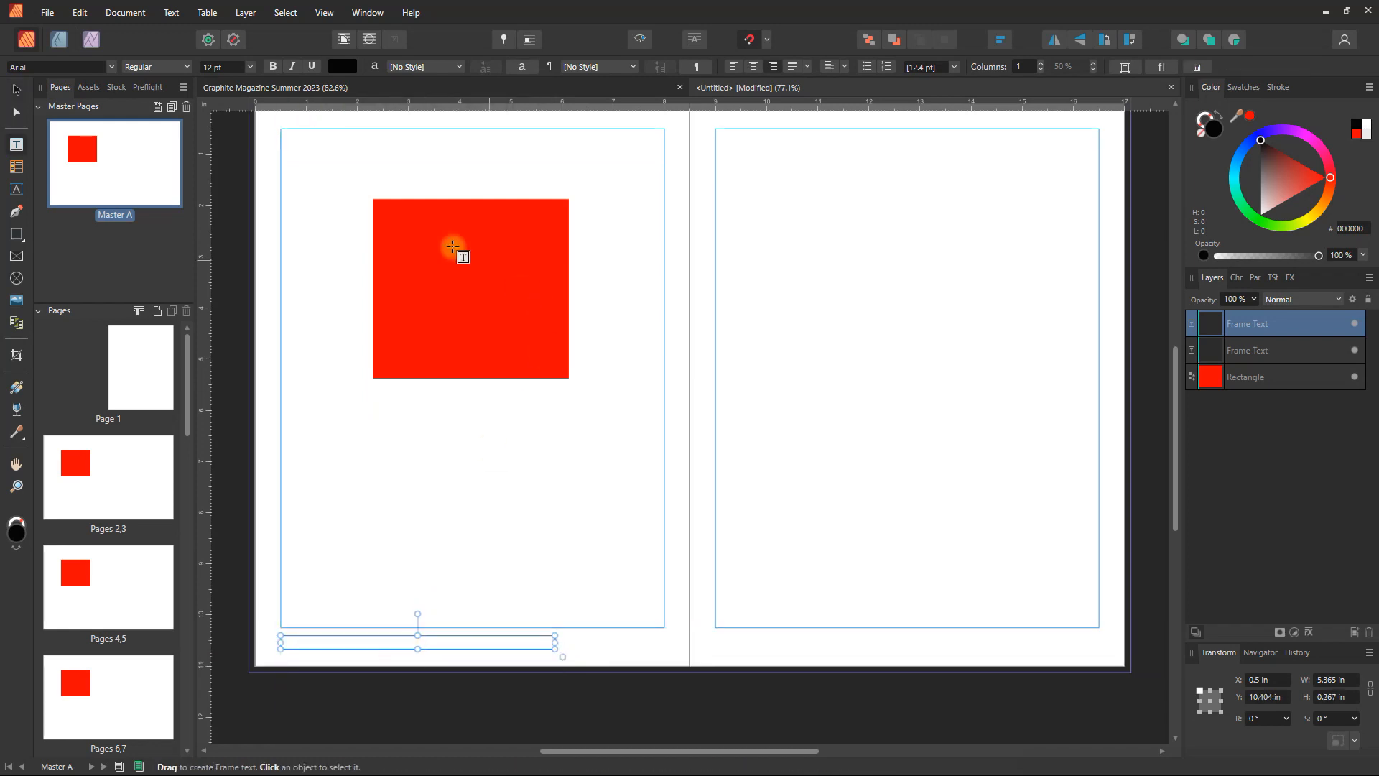
{"action": "left_click", "coordinate": [169, 13]}
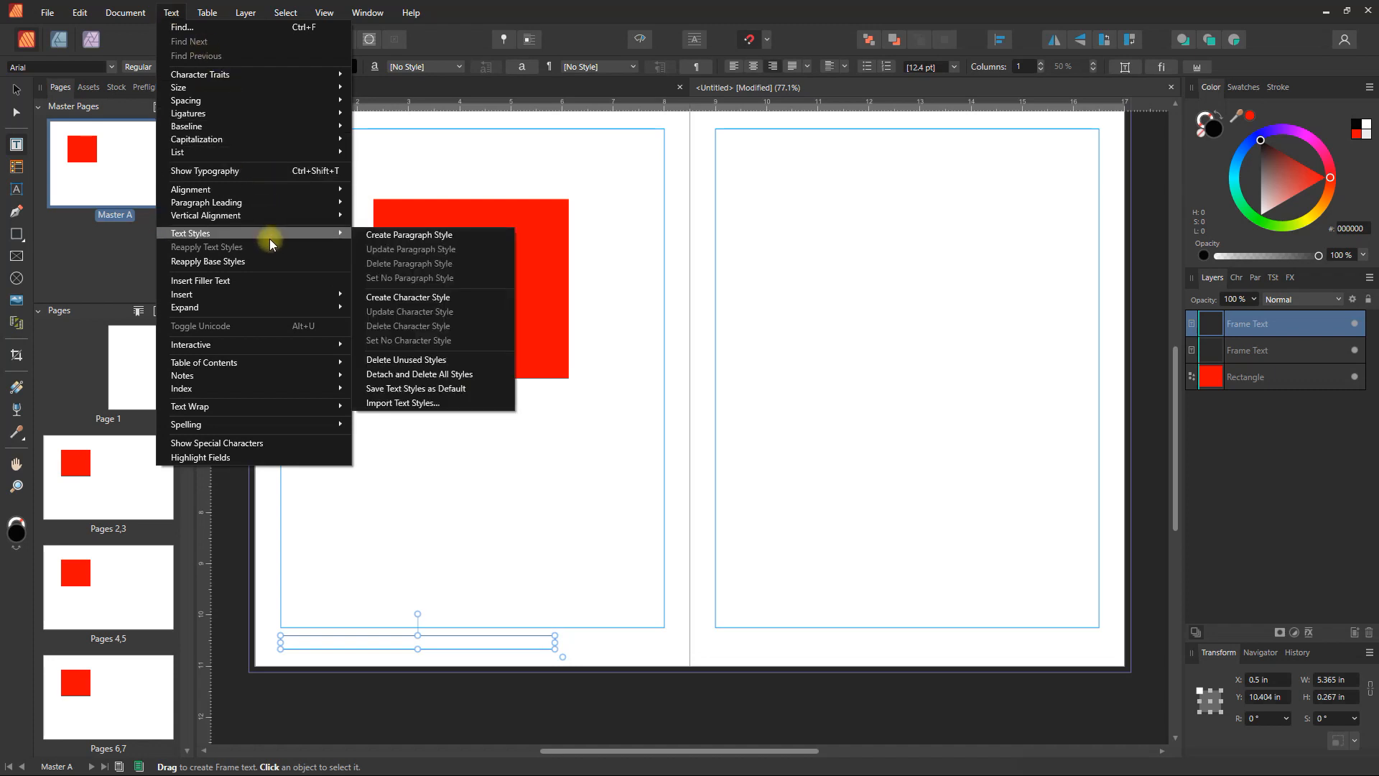
{"action": "mouse_move", "coordinate": [275, 299]}
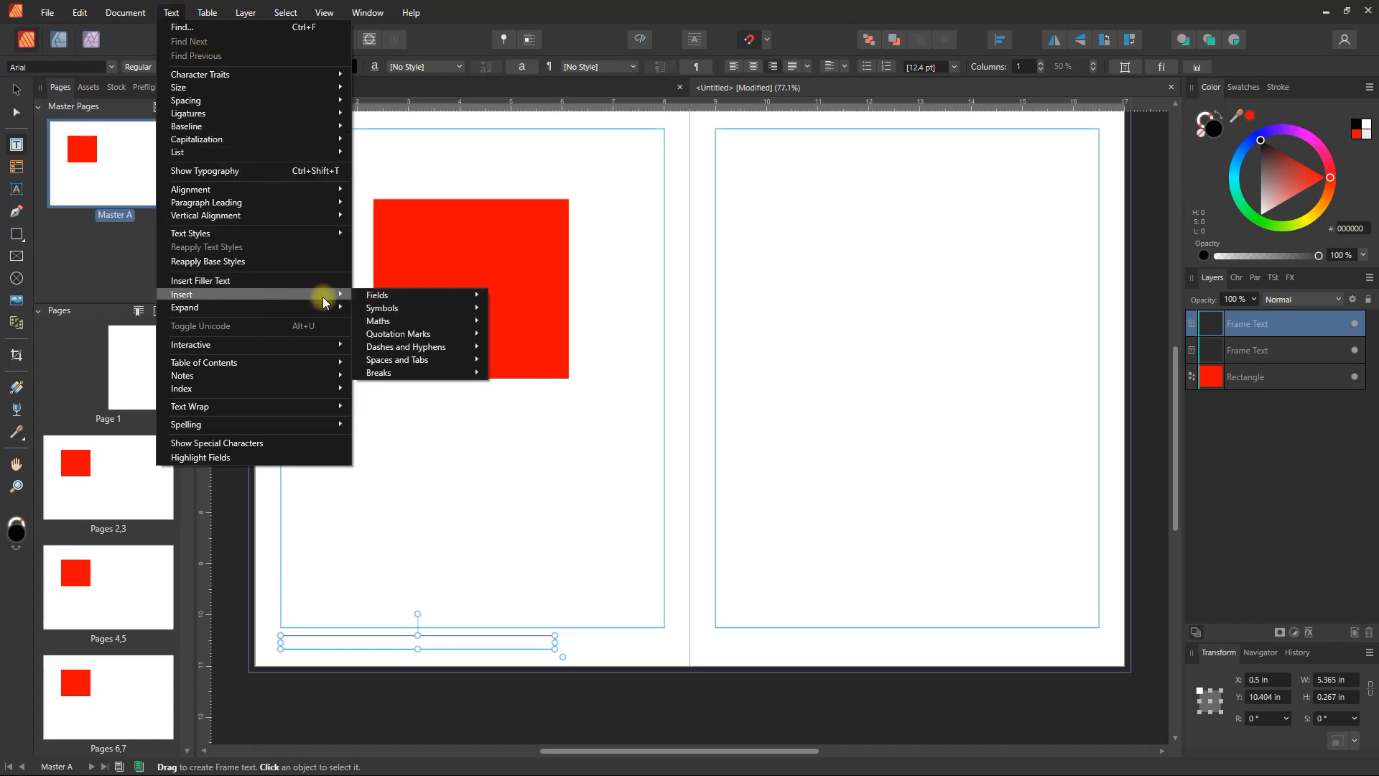
{"action": "mouse_move", "coordinate": [381, 296]}
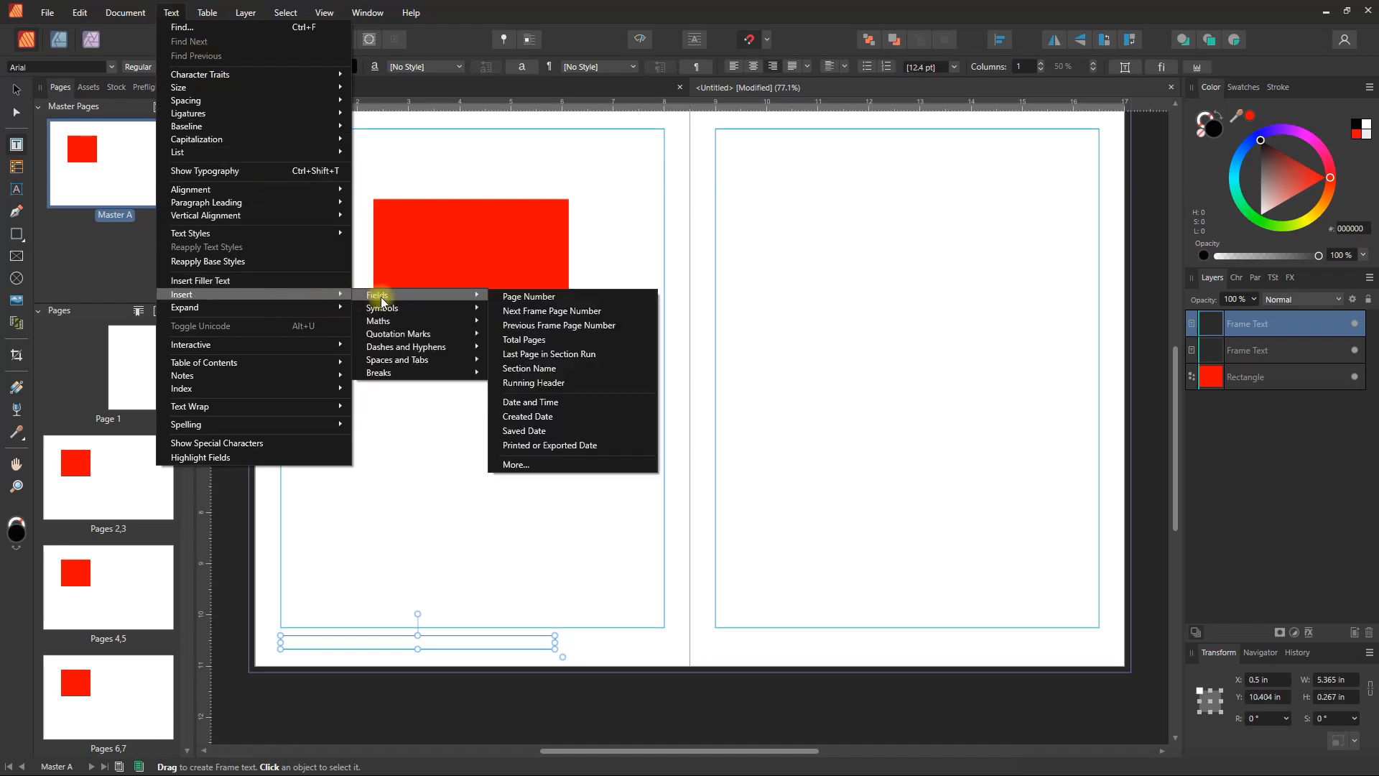
{"action": "left_click", "coordinate": [575, 302]}
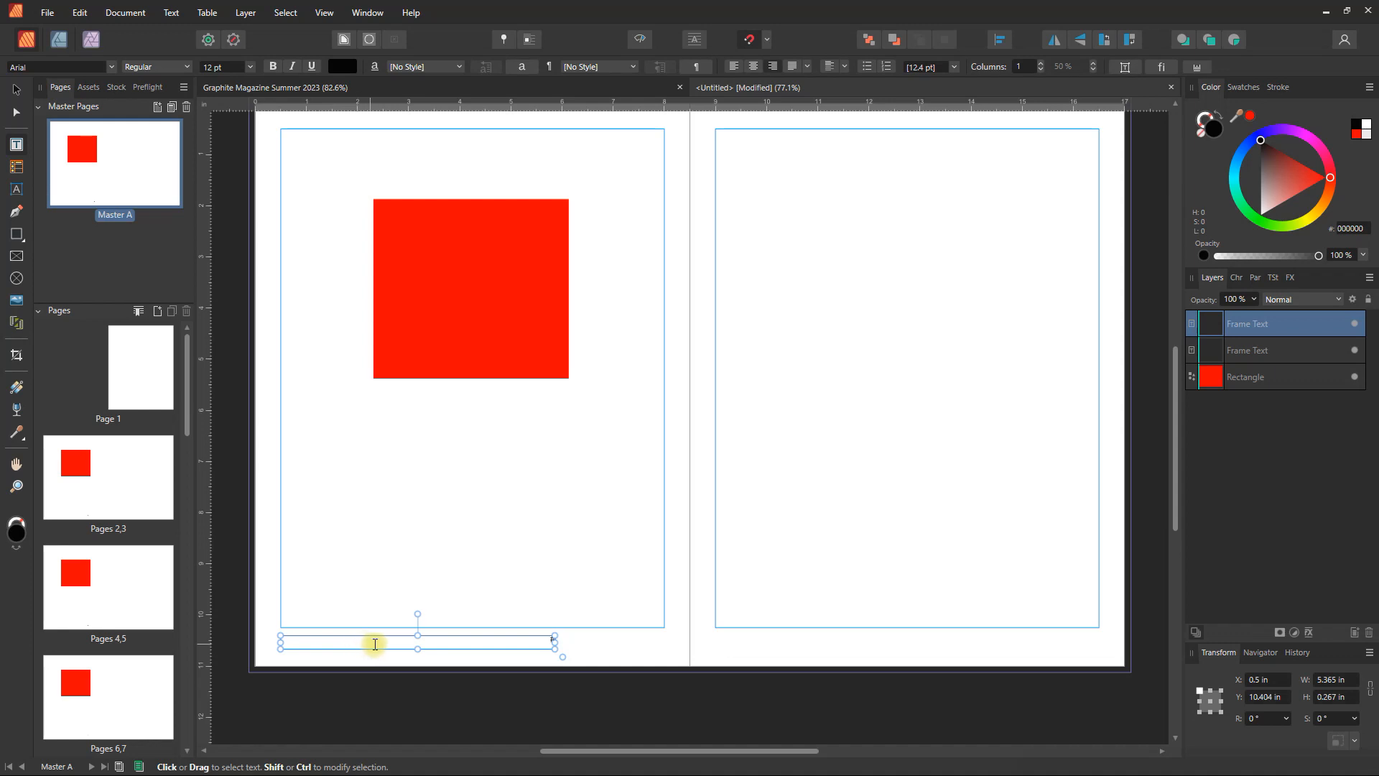
{"action": "left_click", "coordinate": [733, 67]}
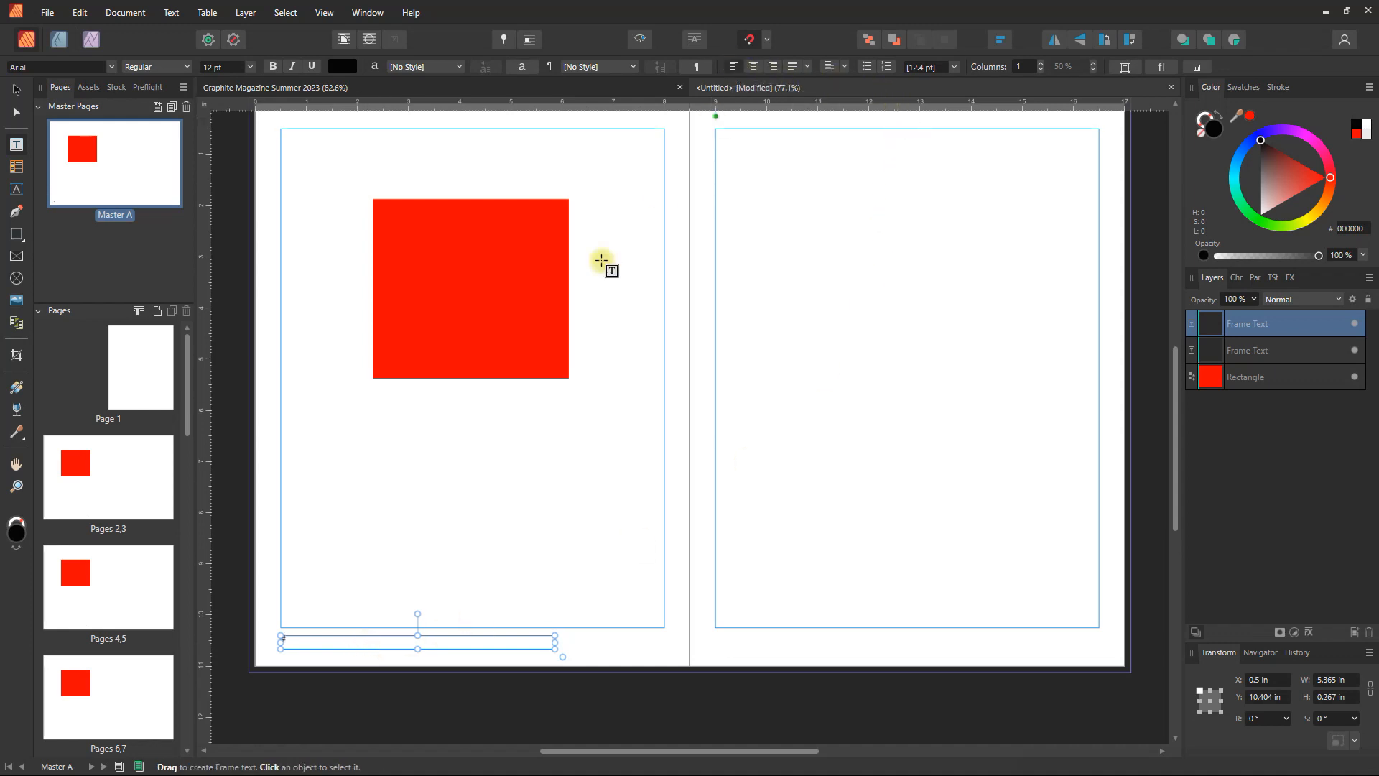
{"action": "scroll", "coordinate": [273, 653], "scroll_direction": "up", "scroll_amount": 5}
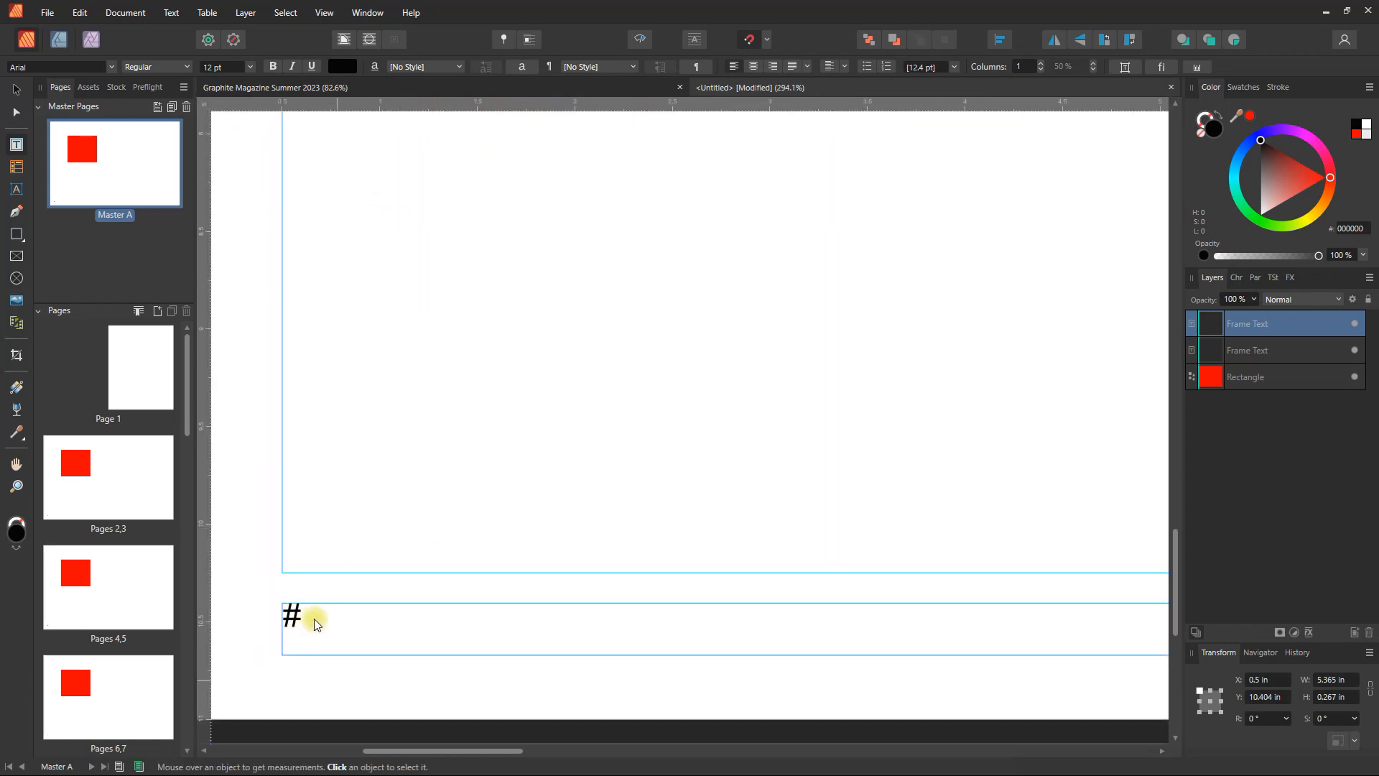
{"action": "scroll", "coordinate": [316, 618], "scroll_direction": "down", "scroll_amount": 5}
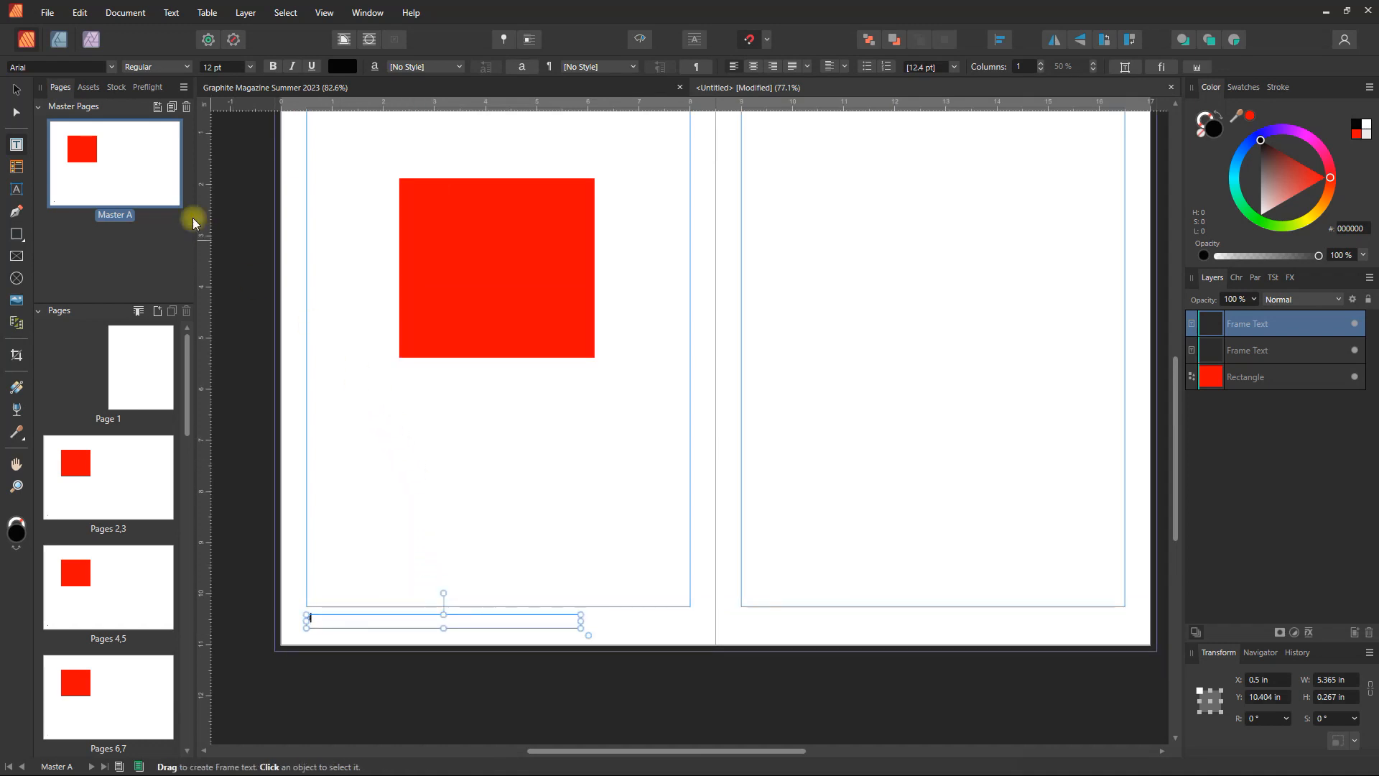
- Copy the page number frame to the right page's footer, flush with the right margin, and right-align its text
{"action": "left_click", "coordinate": [14, 92]}
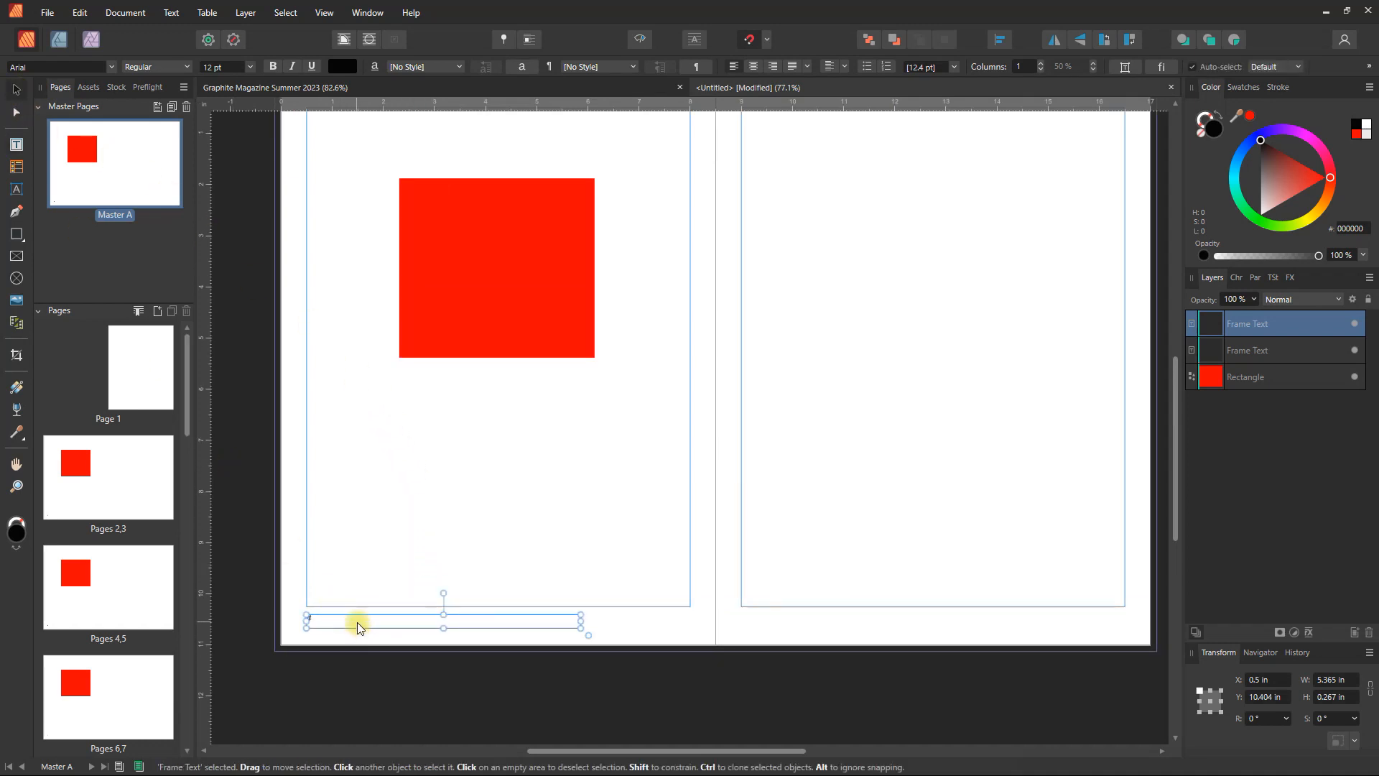
{"action": "left_click_drag", "start_coordinate": [358, 623], "coordinate": [901, 624]}
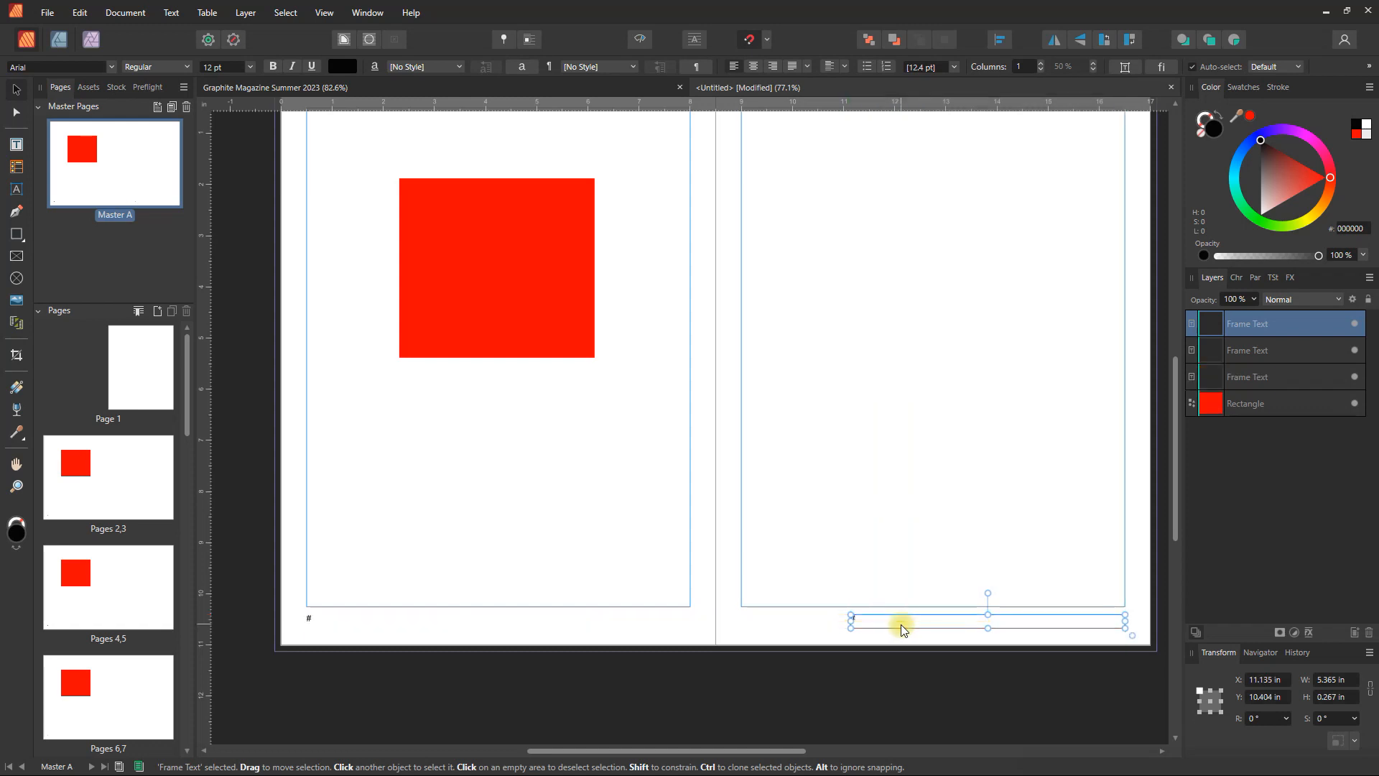
{"action": "left_click", "coordinate": [774, 67]}
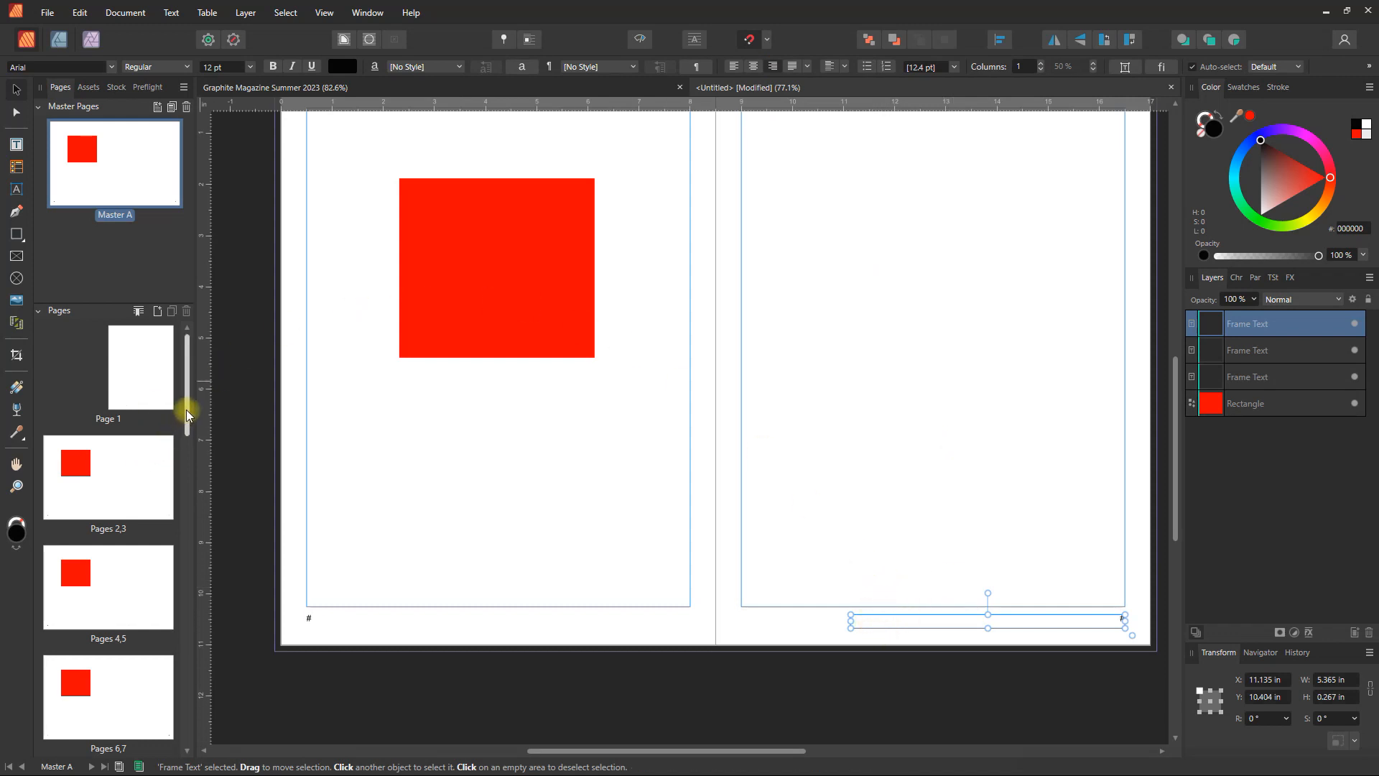
- Check the page numbers in the footers of page 1, pages 2,3 and pages 4,5
{"action": "left_click_drag", "start_coordinate": [186, 409], "coordinate": [187, 424]}
{"action": "double_click", "coordinate": [149, 343]}
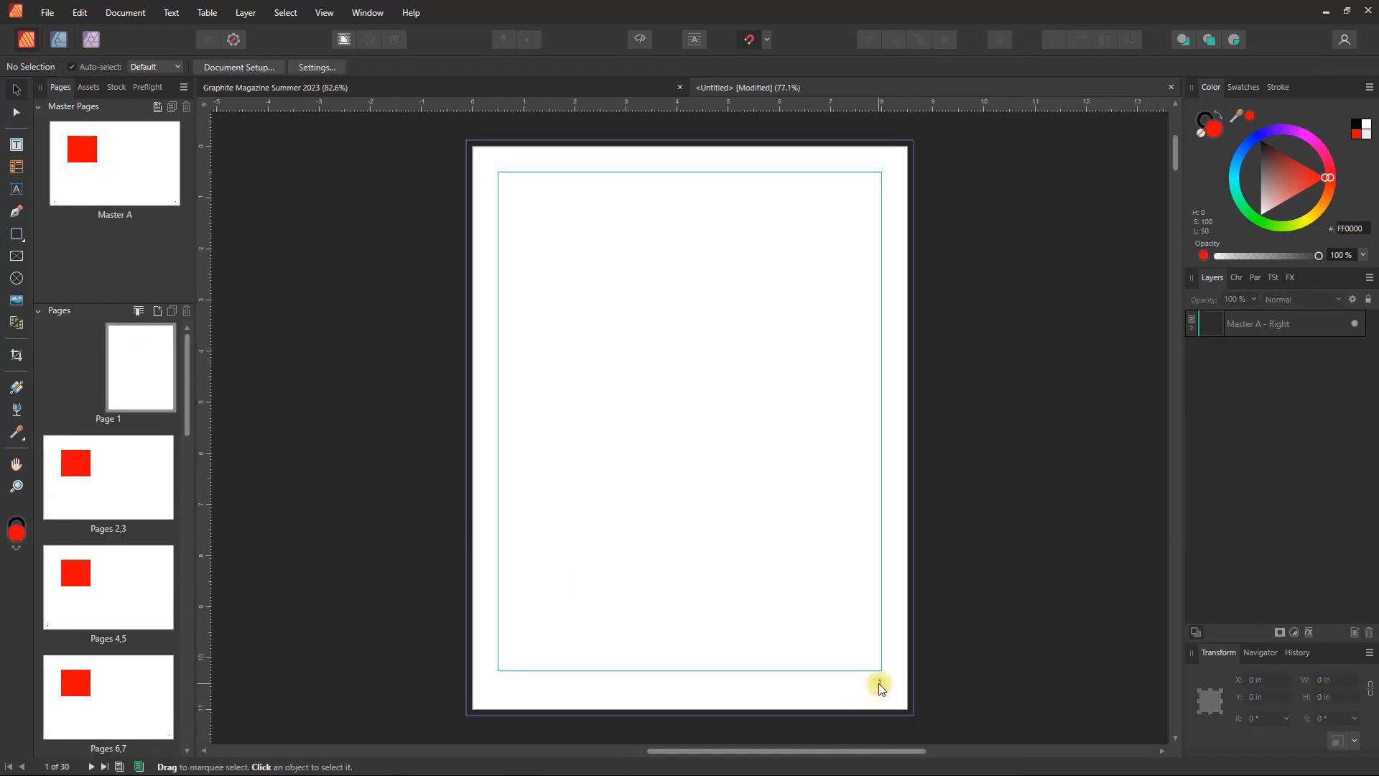
{"action": "double_click", "coordinate": [126, 468]}
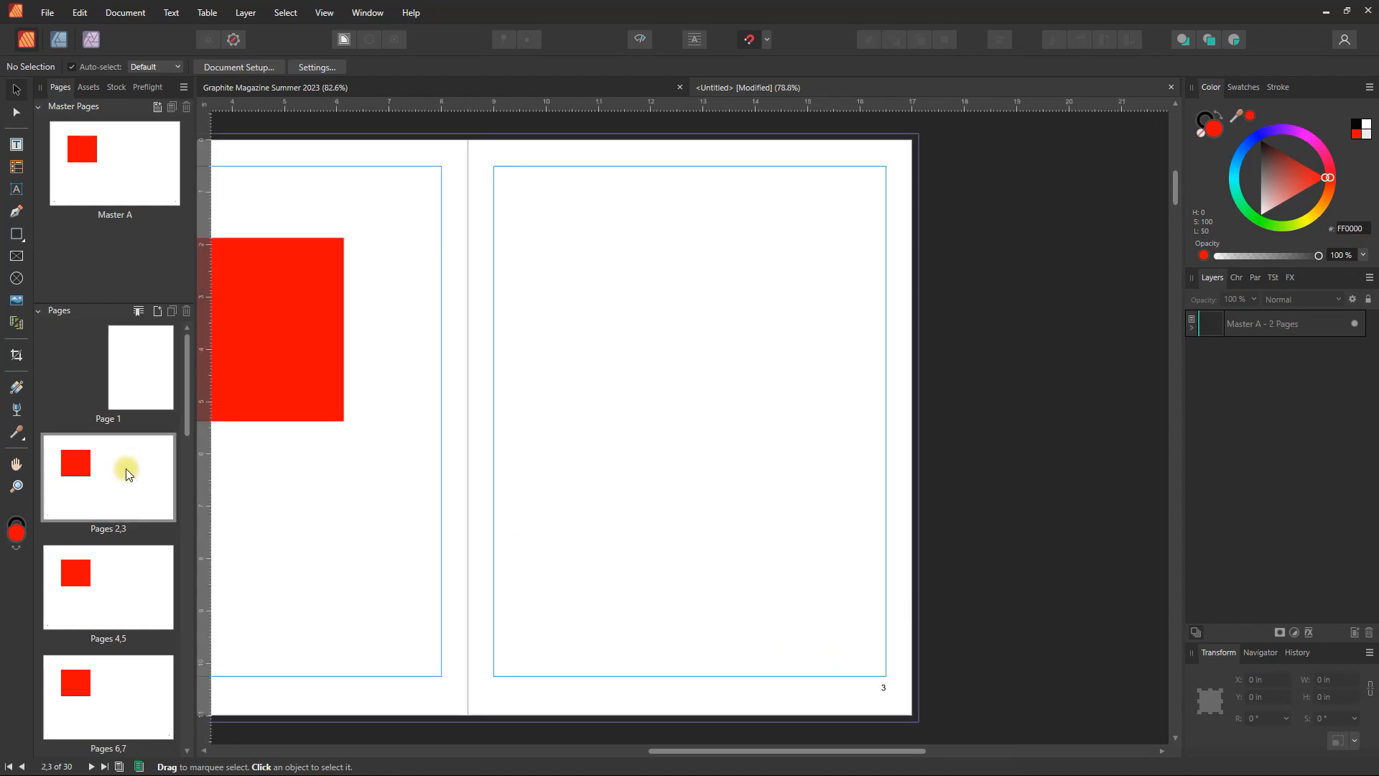
{"action": "left_click_drag", "start_coordinate": [661, 750], "coordinate": [568, 750]}
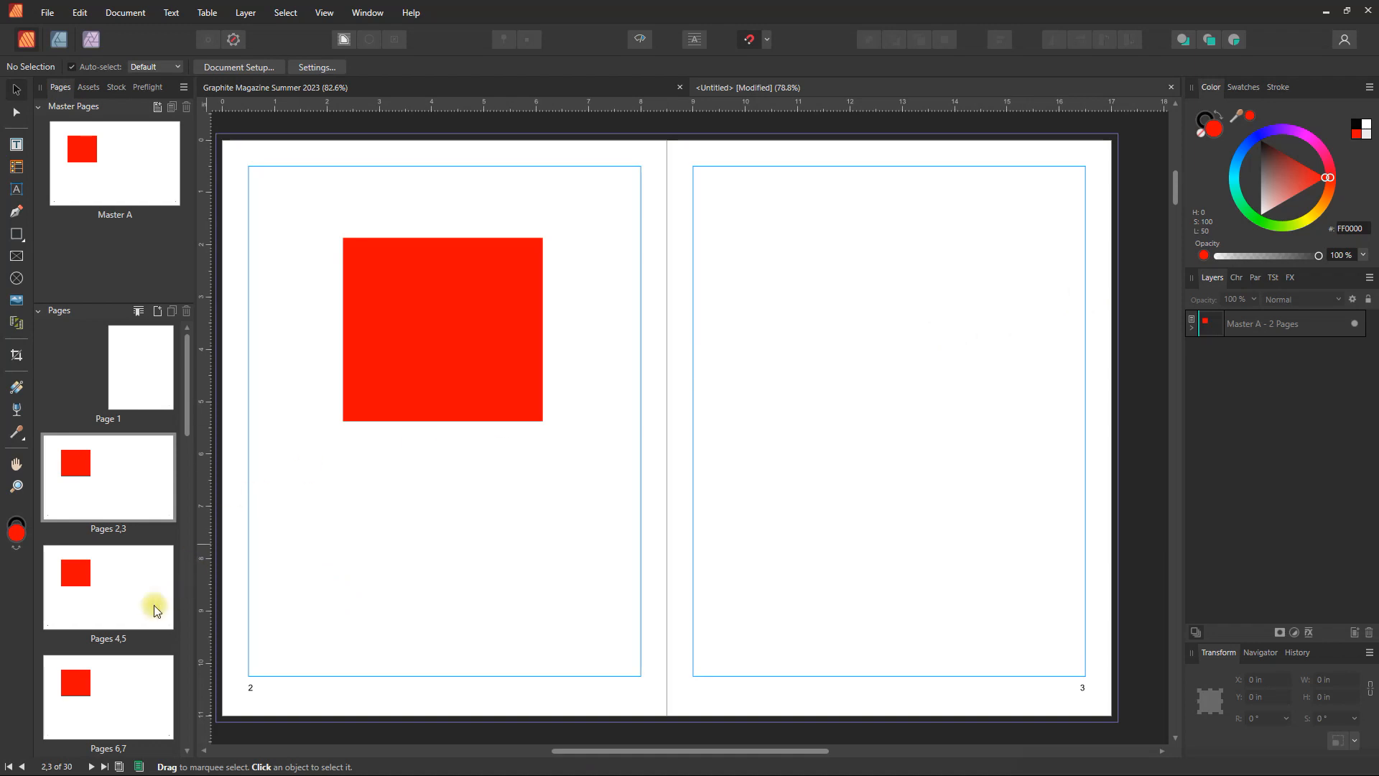
{"action": "double_click", "coordinate": [76, 602]}
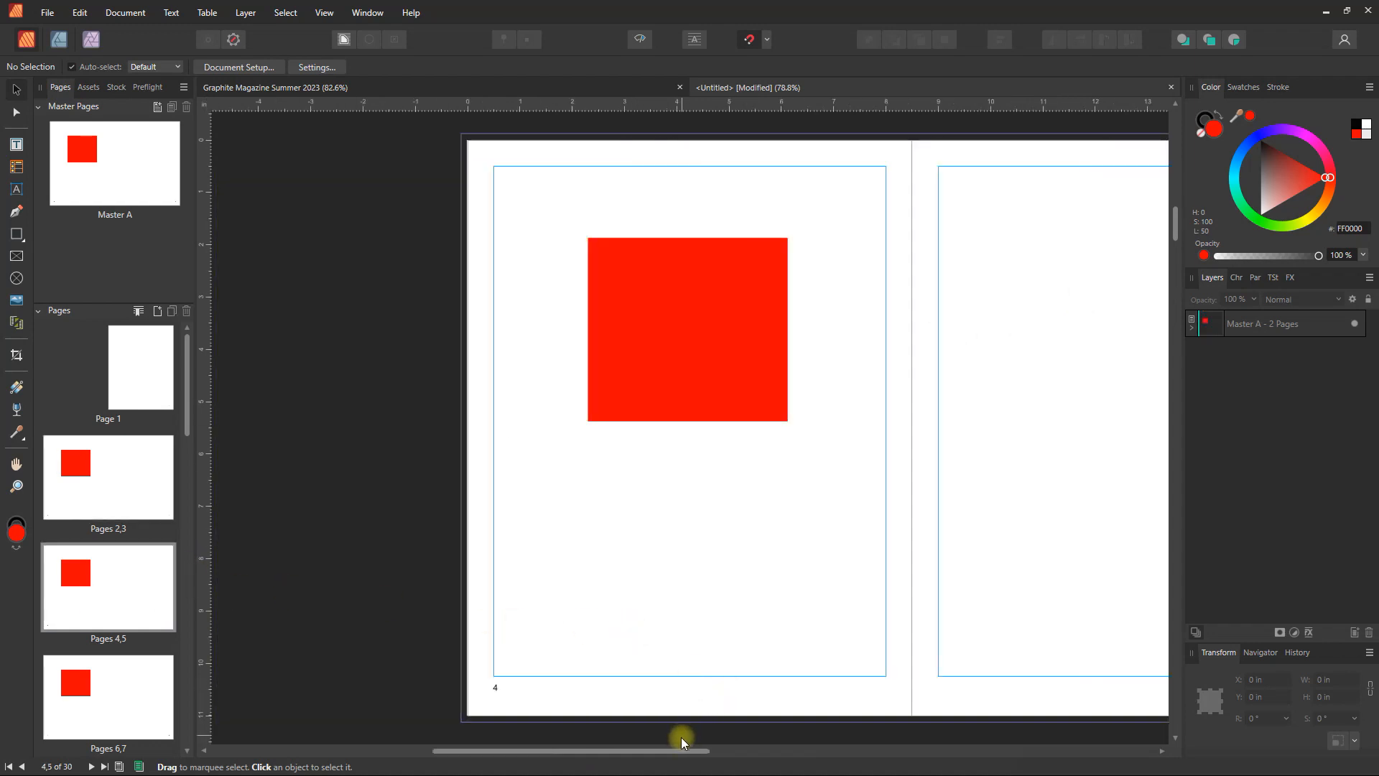
{"action": "left_click_drag", "start_coordinate": [677, 750], "coordinate": [772, 749]}
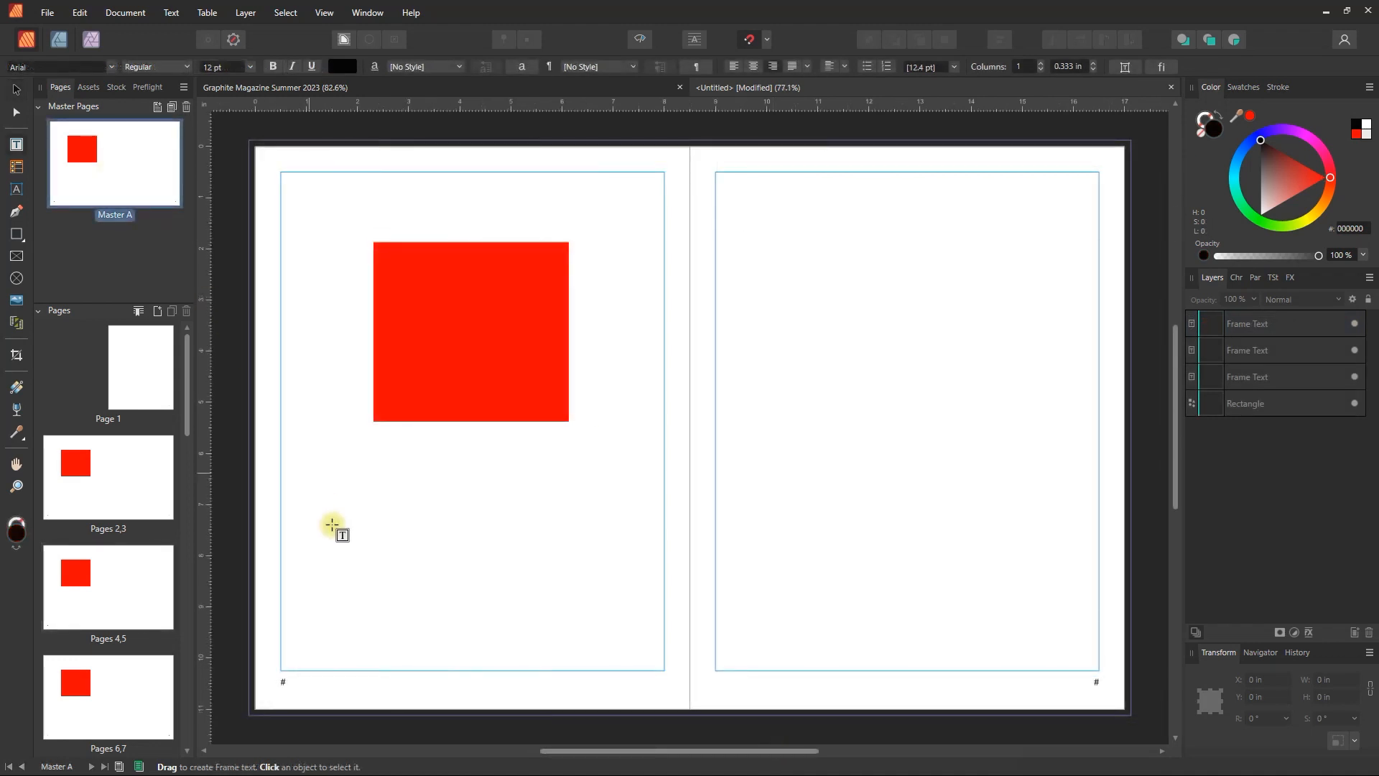
- On Master A, narrow the left page number frame to about 0.98 in and shorten the right one toward its outer margin
{"action": "double_click", "coordinate": [118, 180]}
{"action": "left_click", "coordinate": [308, 683]}
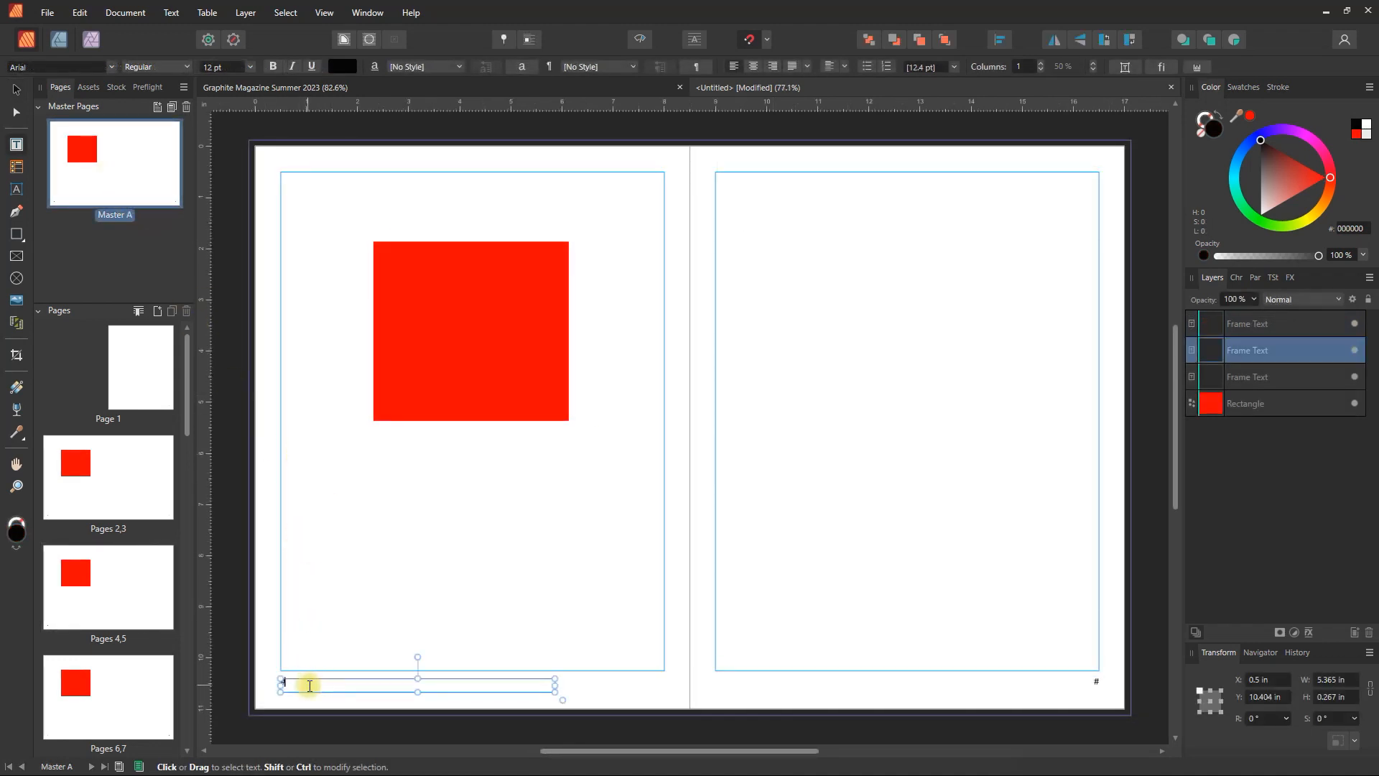
{"action": "left_click_drag", "start_coordinate": [556, 688], "coordinate": [331, 688]}
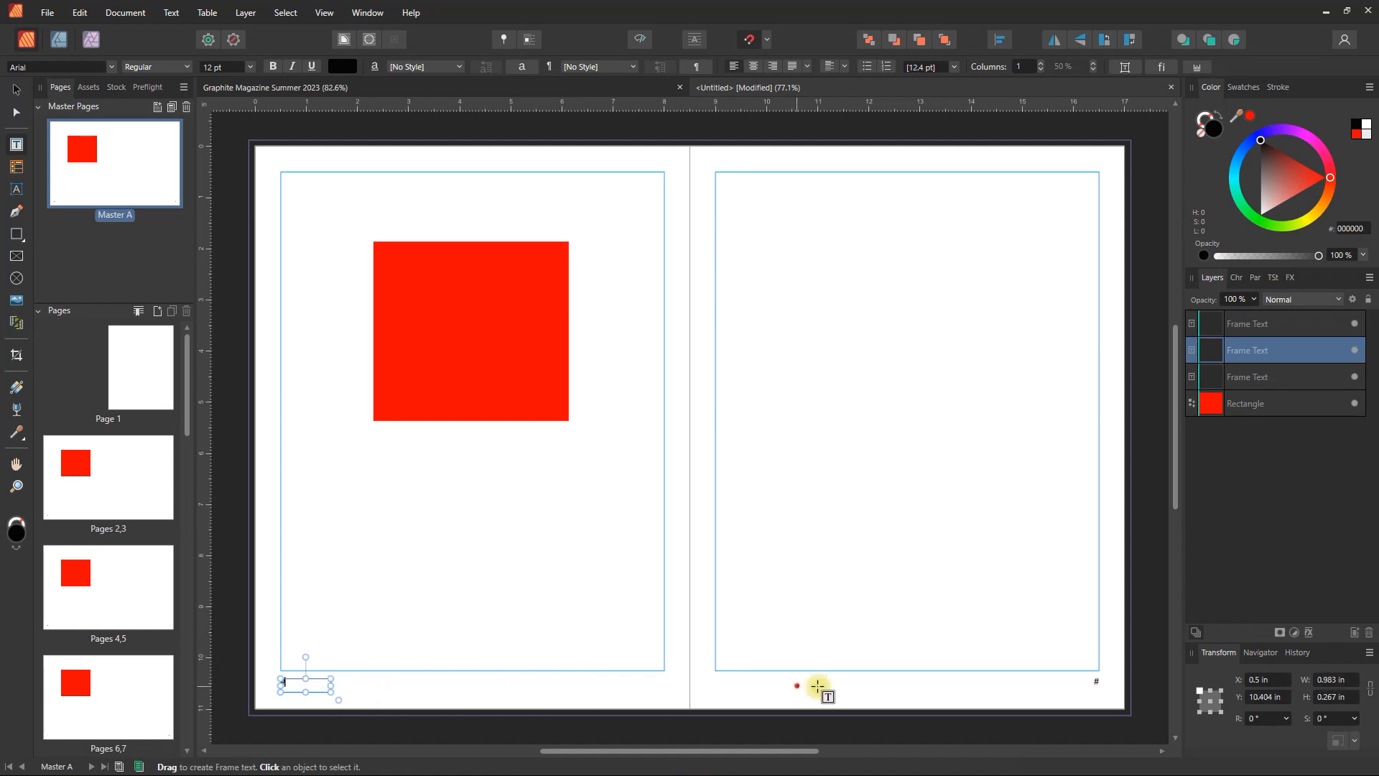
{"action": "left_click", "coordinate": [818, 685]}
{"action": "left_click_drag", "start_coordinate": [825, 683], "coordinate": [1025, 684]}
- Add a text frame about 3.17 by 0.56 in below the red rectangle and enter "graphite magazine" in it
{"action": "mouse_move", "coordinate": [495, 525]}
{"action": "left_mouse_down"}
{"action": "mouse_move", "coordinate": [646, 567]}
{"action": "mouse_move", "coordinate": [657, 553]}
{"action": "left_mouse_up"}
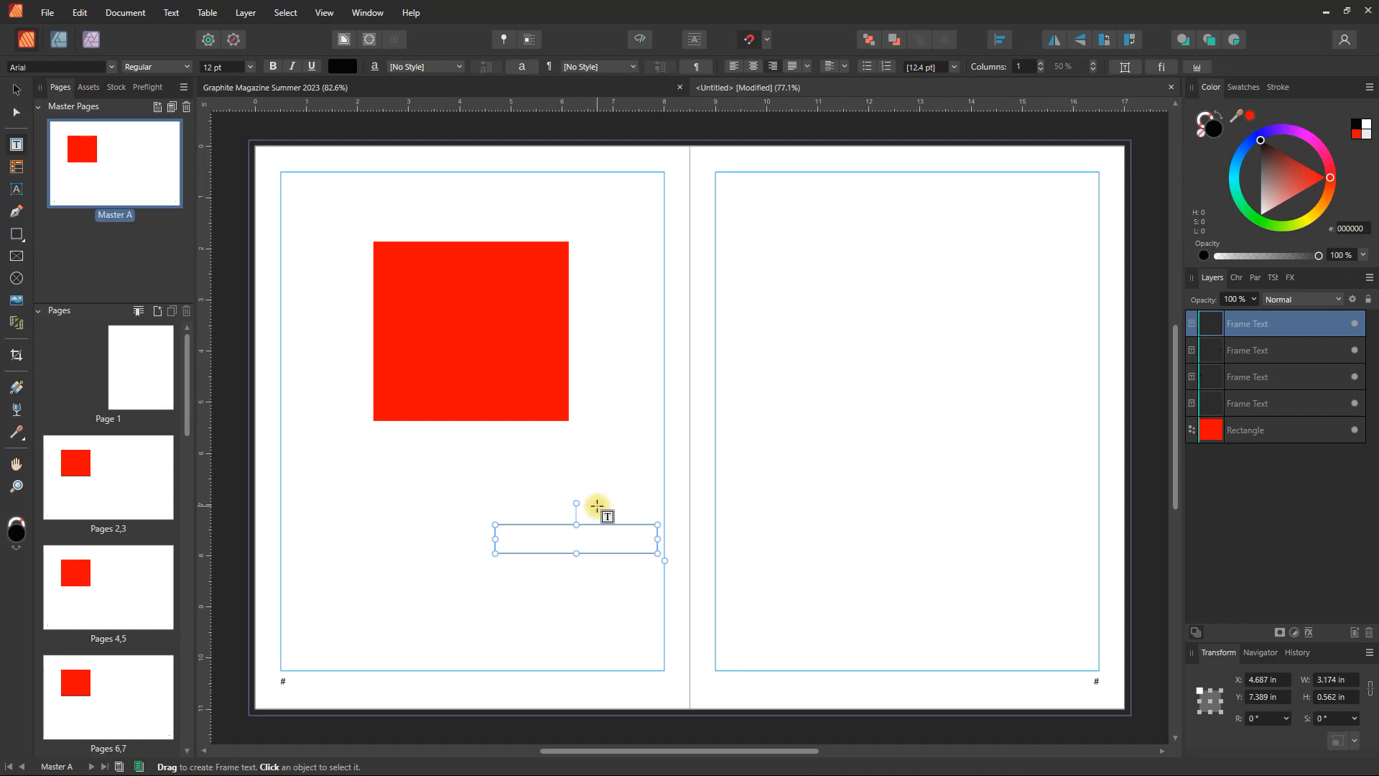
{"action": "type", "text": "graphite magazine"}
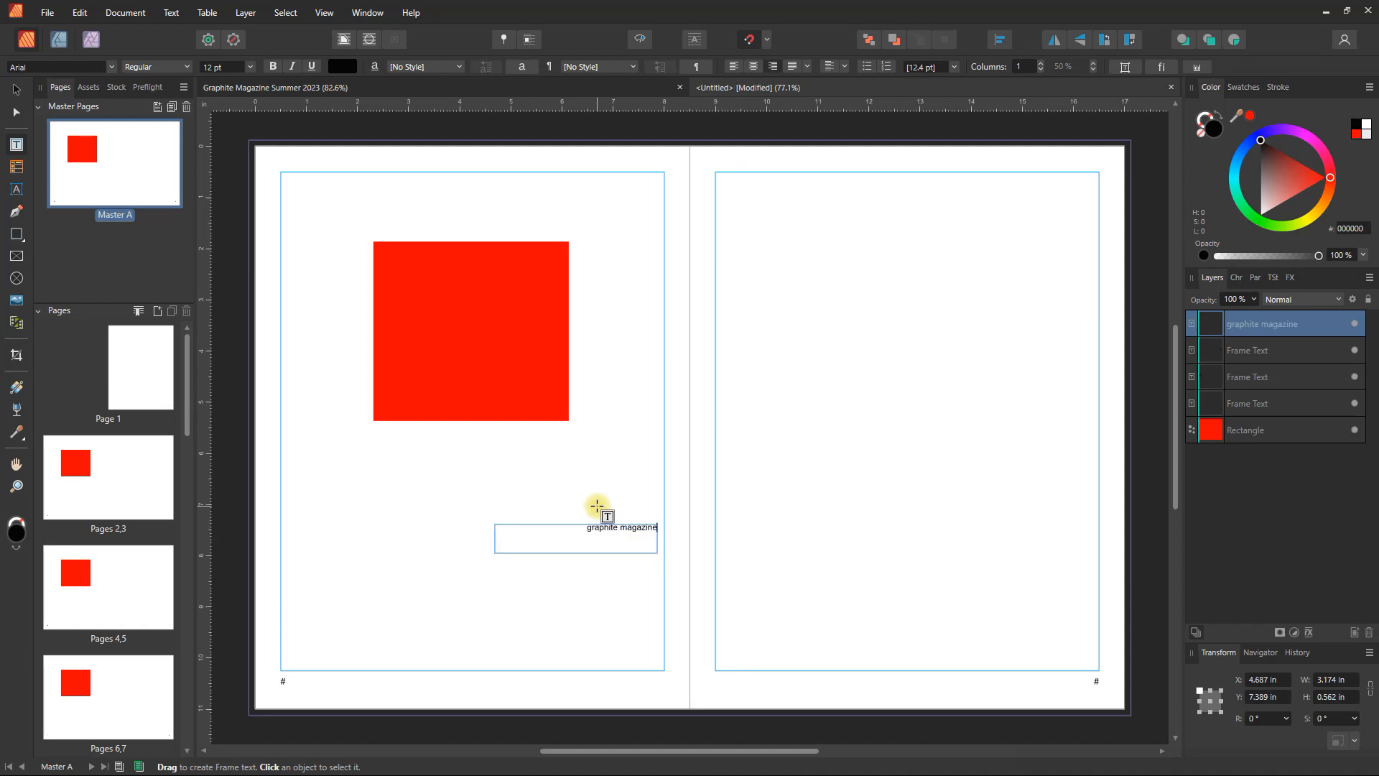
- Centre-align the "graphite magazine" text and place its frame in the left page's footer, with a copy in the right page's footer
{"action": "key", "text": "Escape"}
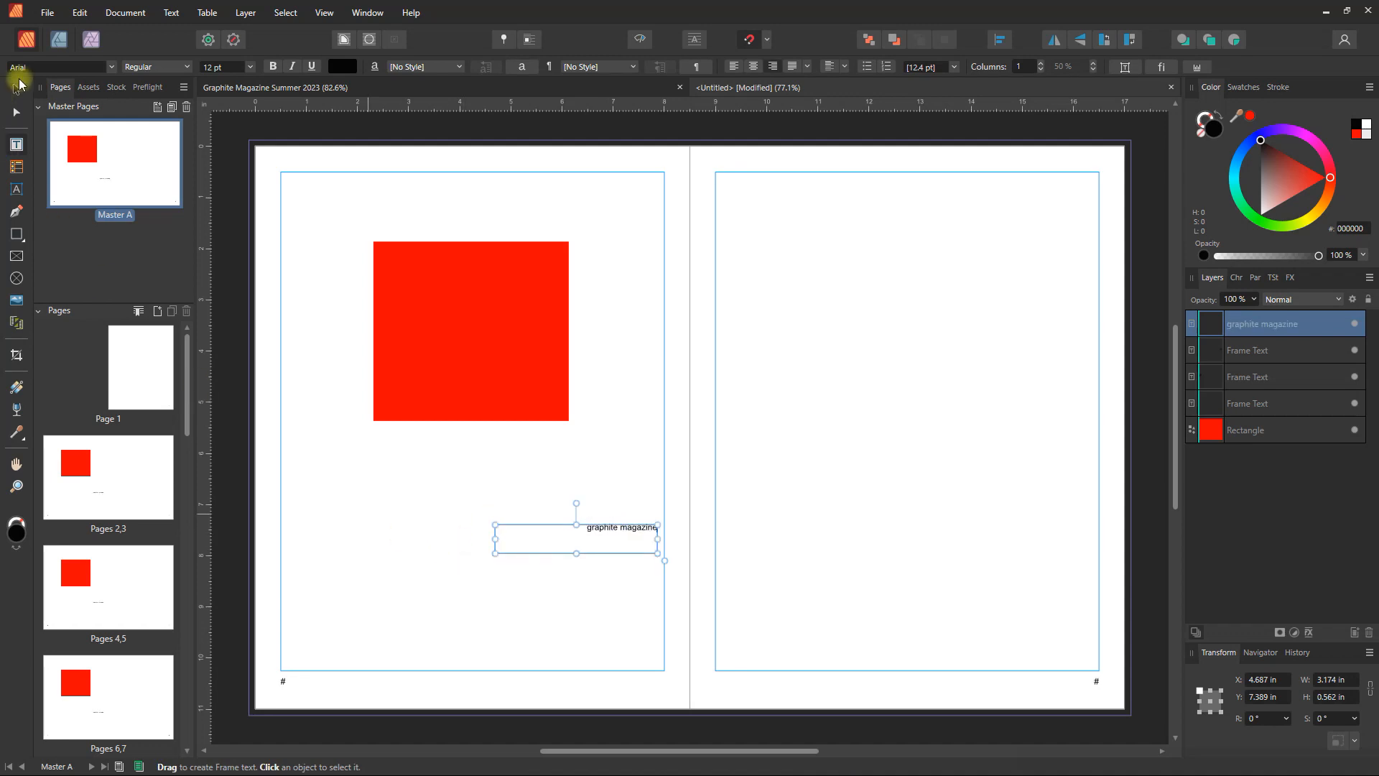
{"action": "left_click", "coordinate": [15, 92]}
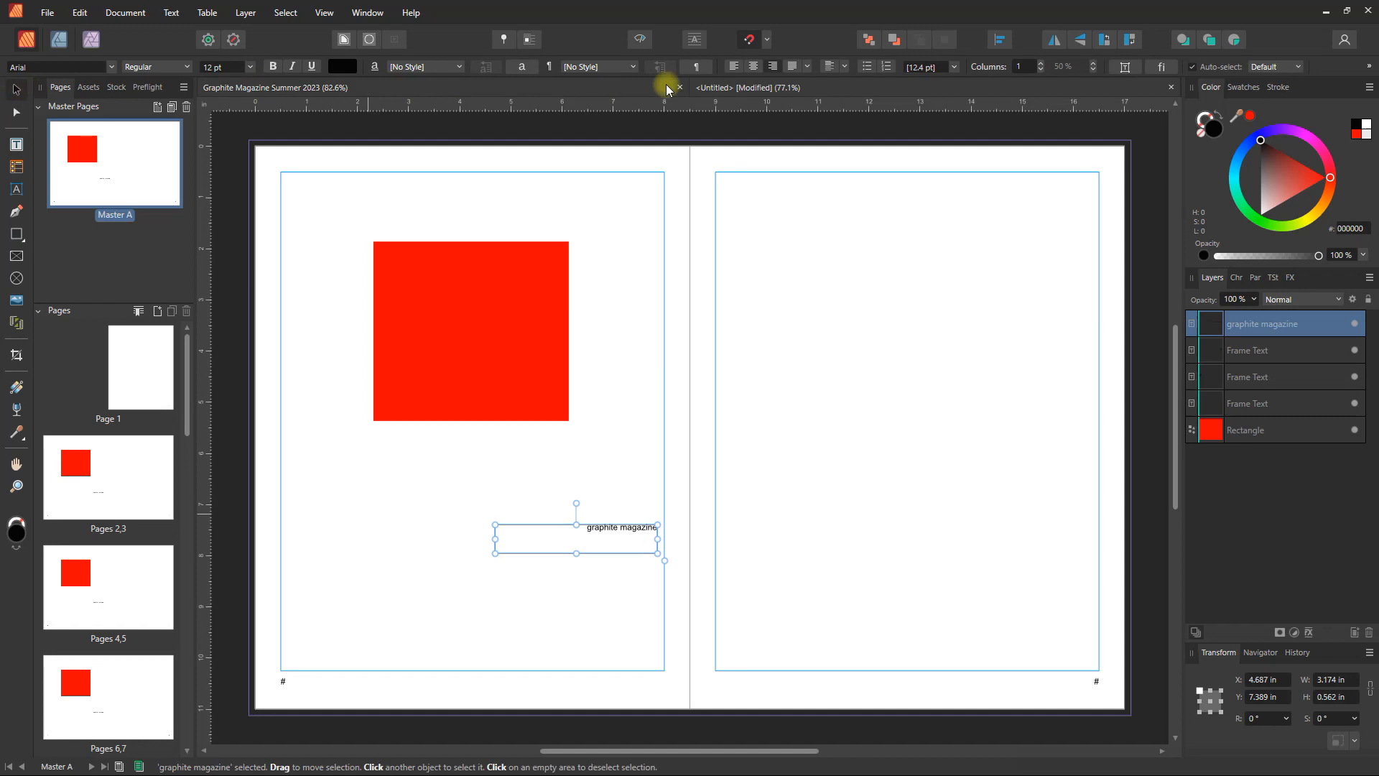
{"action": "left_click", "coordinate": [754, 67]}
{"action": "mouse_move", "coordinate": [623, 534]}
{"action": "left_mouse_down"}
{"action": "mouse_move", "coordinate": [510, 672]}
{"action": "mouse_move", "coordinate": [520, 677]}
{"action": "mouse_move", "coordinate": [480, 683]}
{"action": "mouse_move", "coordinate": [955, 688]}
{"action": "mouse_move", "coordinate": [937, 687]}
{"action": "left_mouse_up"}
- Replace the right footer frame's text with "summer 2023" and check the footers on pages 2,3
{"action": "triple_click", "coordinate": [934, 680]}
{"action": "type", "text": "SUMMER 2023"}
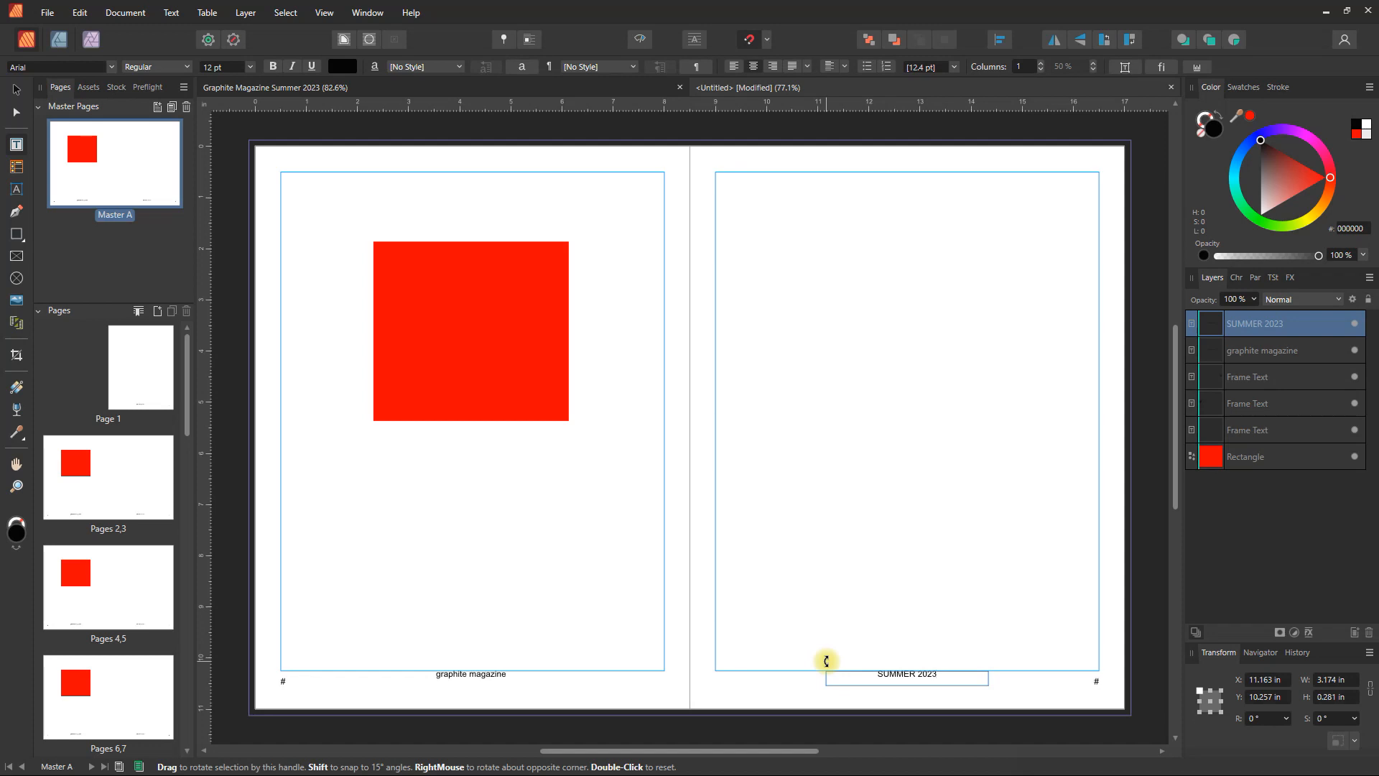
{"action": "double_click", "coordinate": [893, 675]}
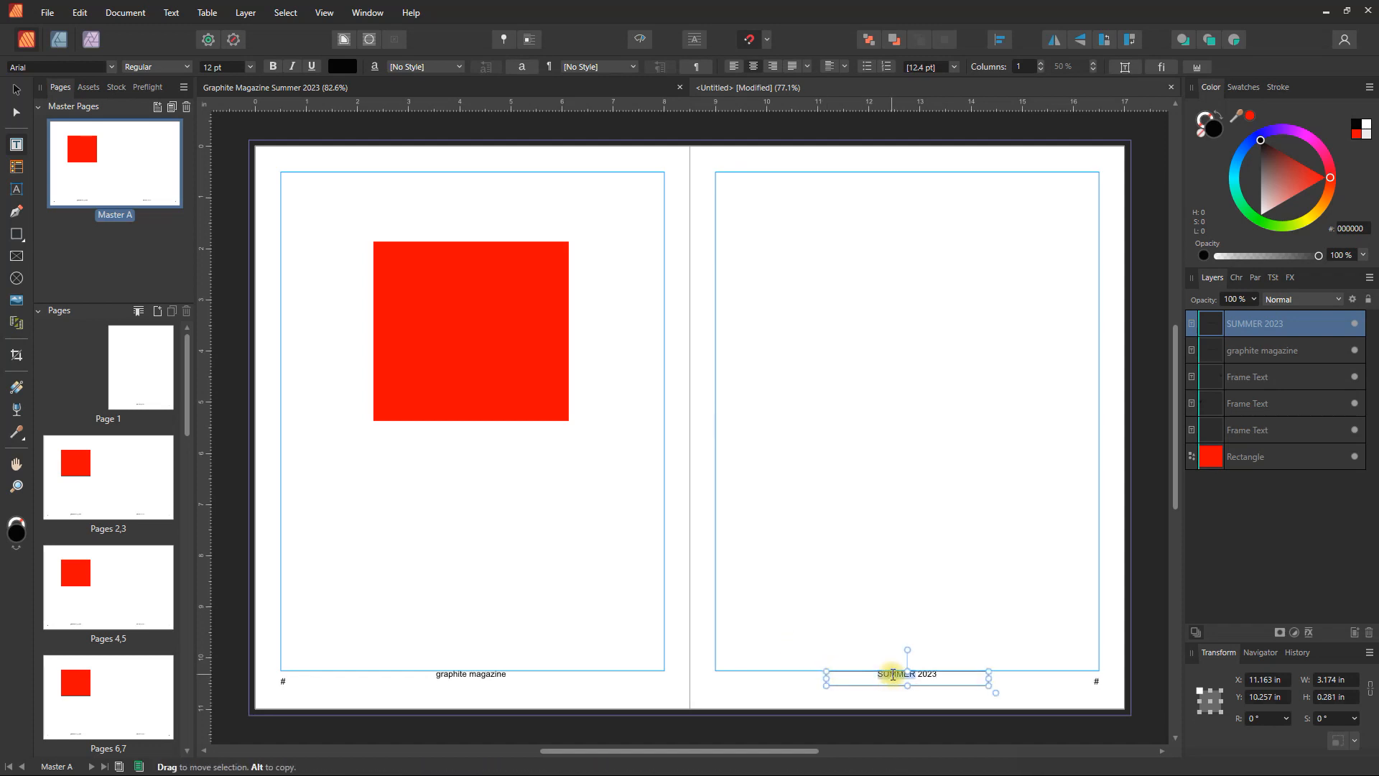
{"action": "type", "text": "summer"}
{"action": "key", "text": "Escape"}
{"action": "left_click", "coordinate": [117, 483]}
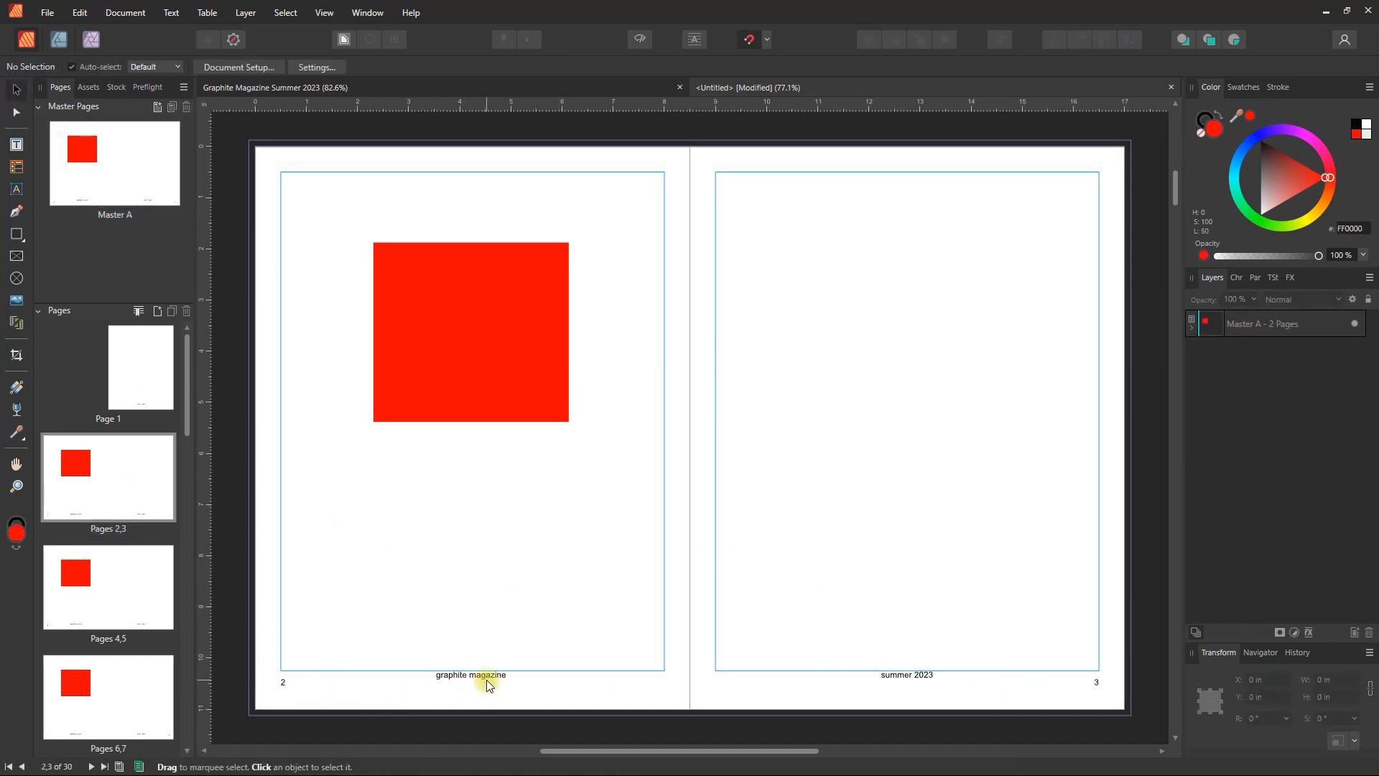
- On Master A, move both footer text frames down together to Y 10.404 in, level with the page numbers
{"action": "double_click", "coordinate": [129, 192]}
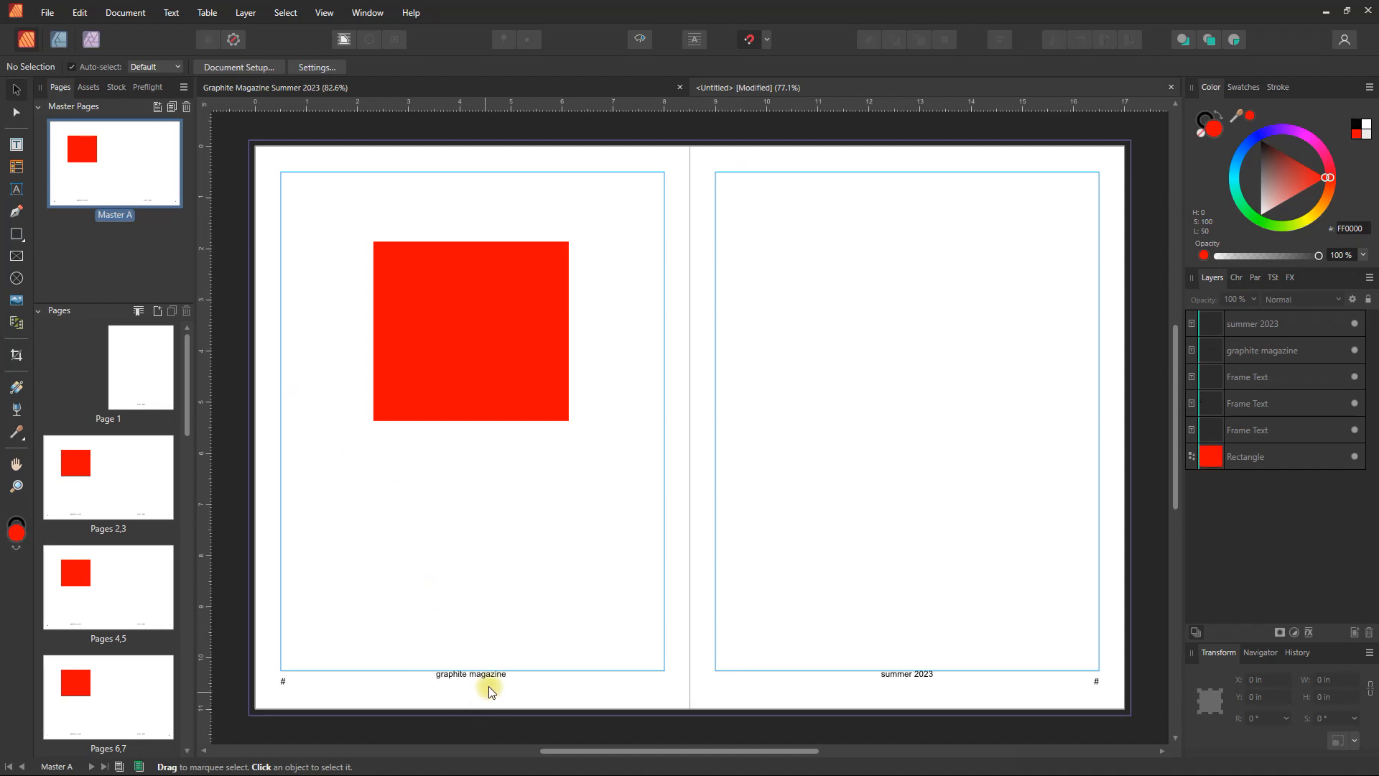
{"action": "left_click", "coordinate": [493, 678]}
{"action": "left_click", "coordinate": [915, 679], "text": "shift"}
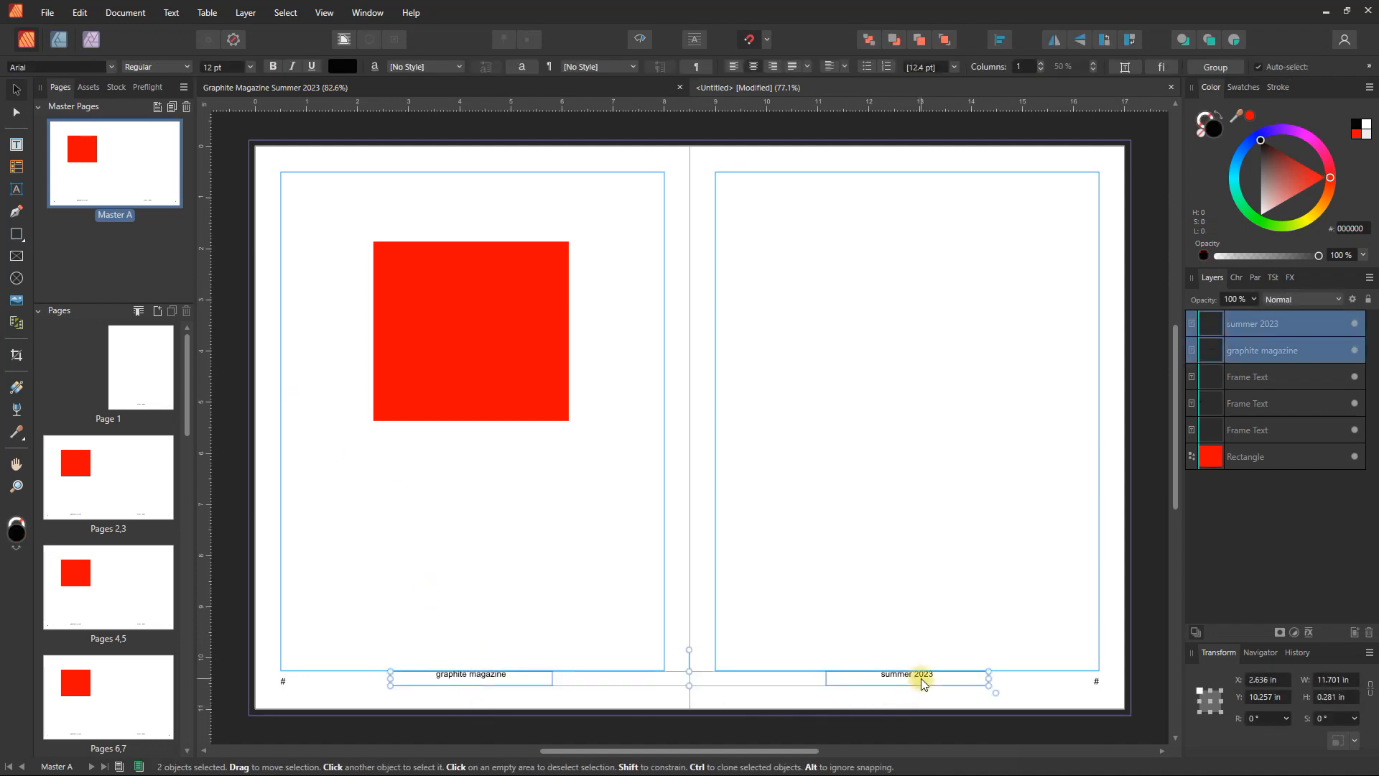
{"action": "left_click_drag", "start_coordinate": [922, 679], "coordinate": [924, 688]}
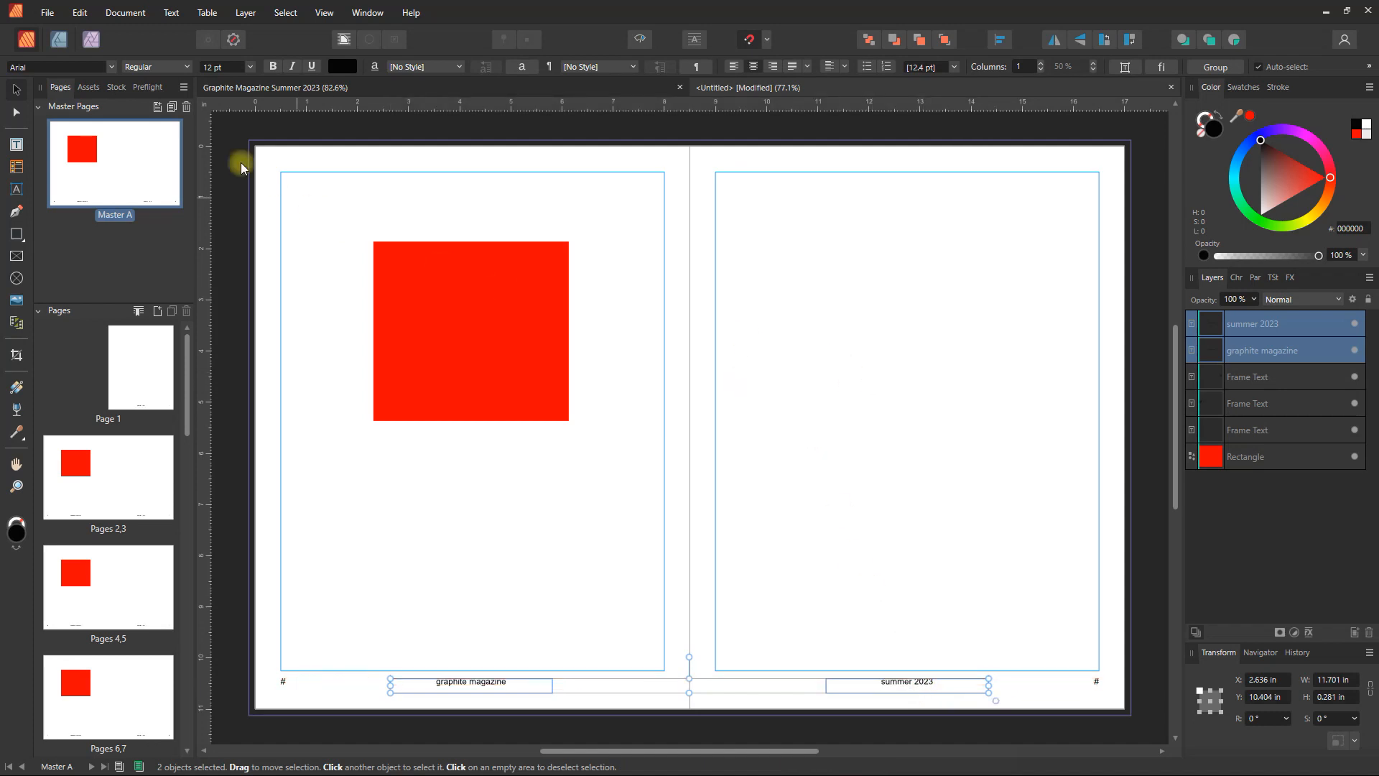
- Check the footer text and page numbers on page 1 and on pages 2,3
{"action": "double_click", "coordinate": [161, 361]}
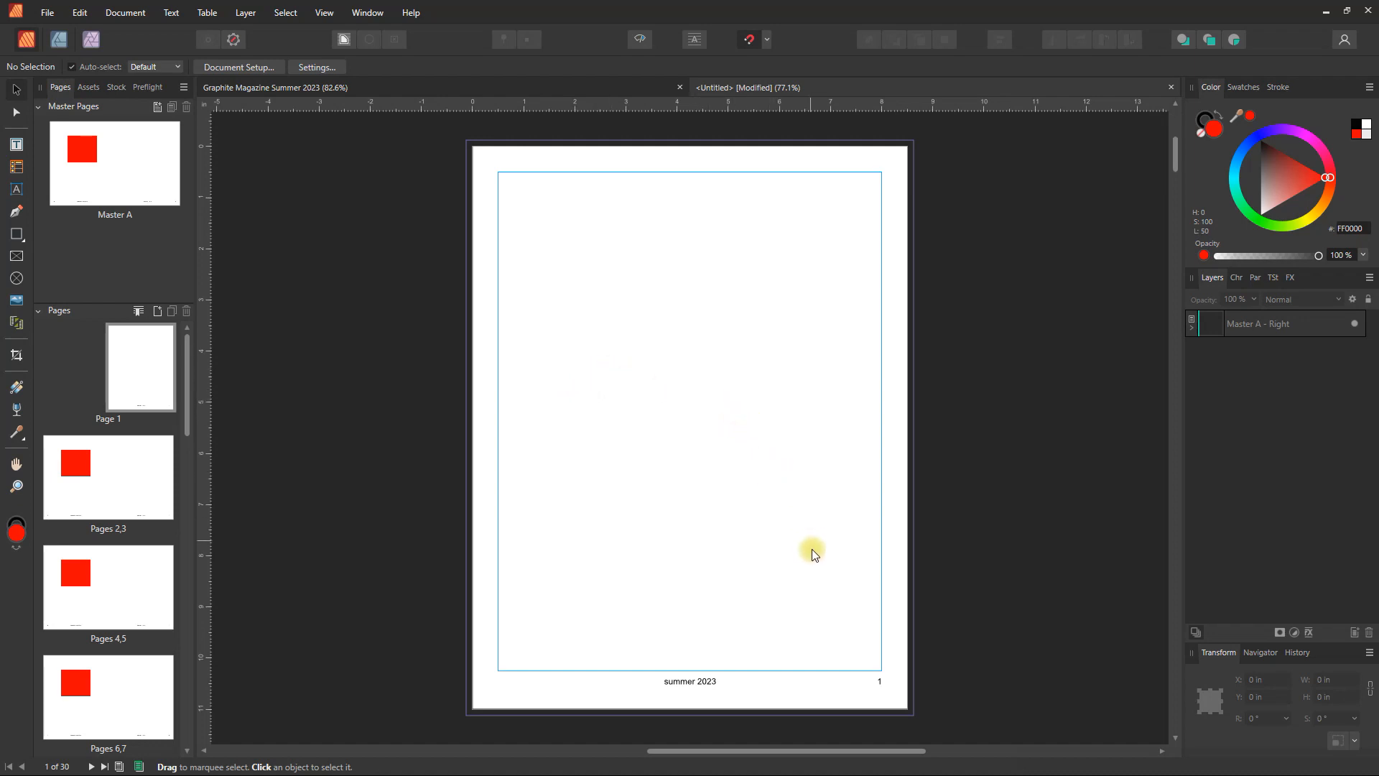
{"action": "scroll", "coordinate": [825, 568], "scroll_direction": "down", "scroll_amount": 2}
{"action": "scroll", "coordinate": [865, 593], "scroll_direction": "up", "scroll_amount": 1}
{"action": "scroll", "coordinate": [858, 574], "scroll_direction": "down", "scroll_amount": 8}
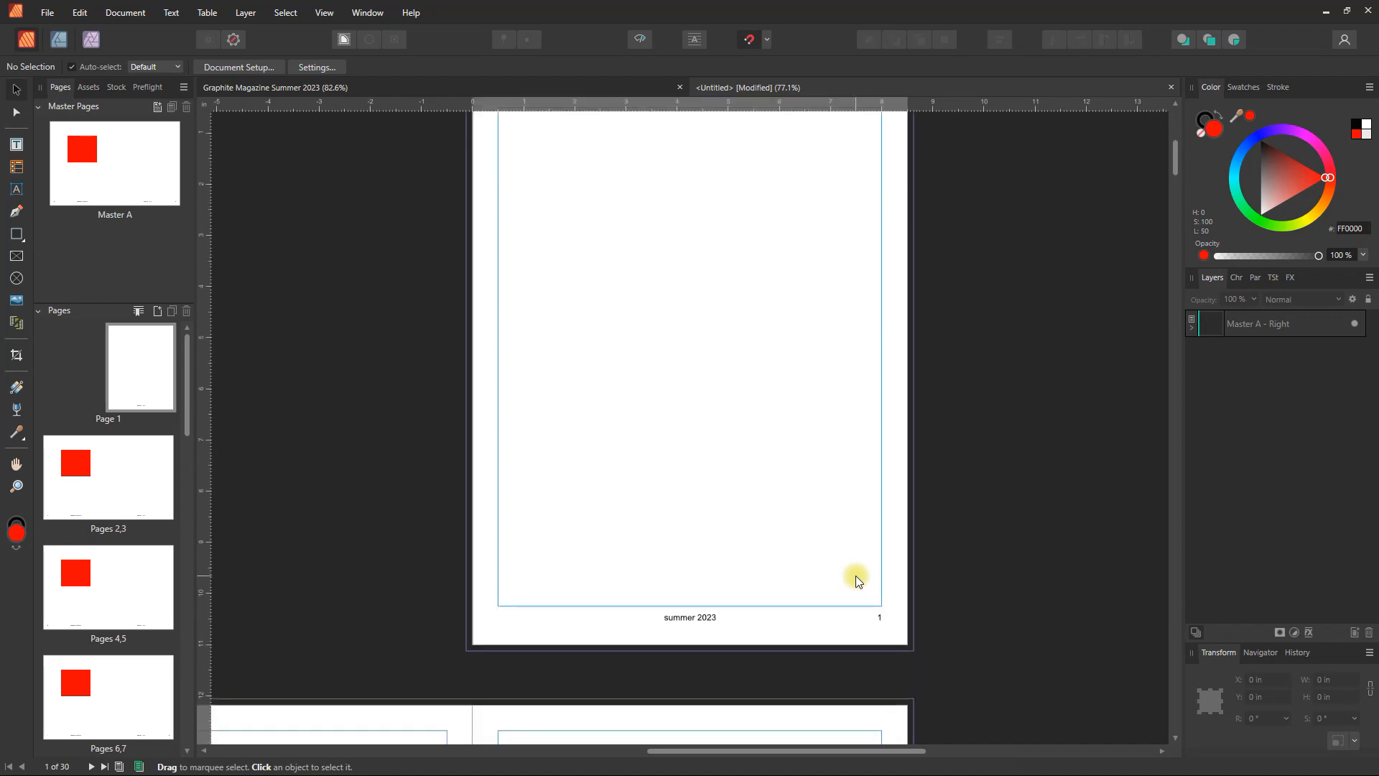
{"action": "scroll", "coordinate": [859, 552], "scroll_direction": "down", "scroll_amount": 1}
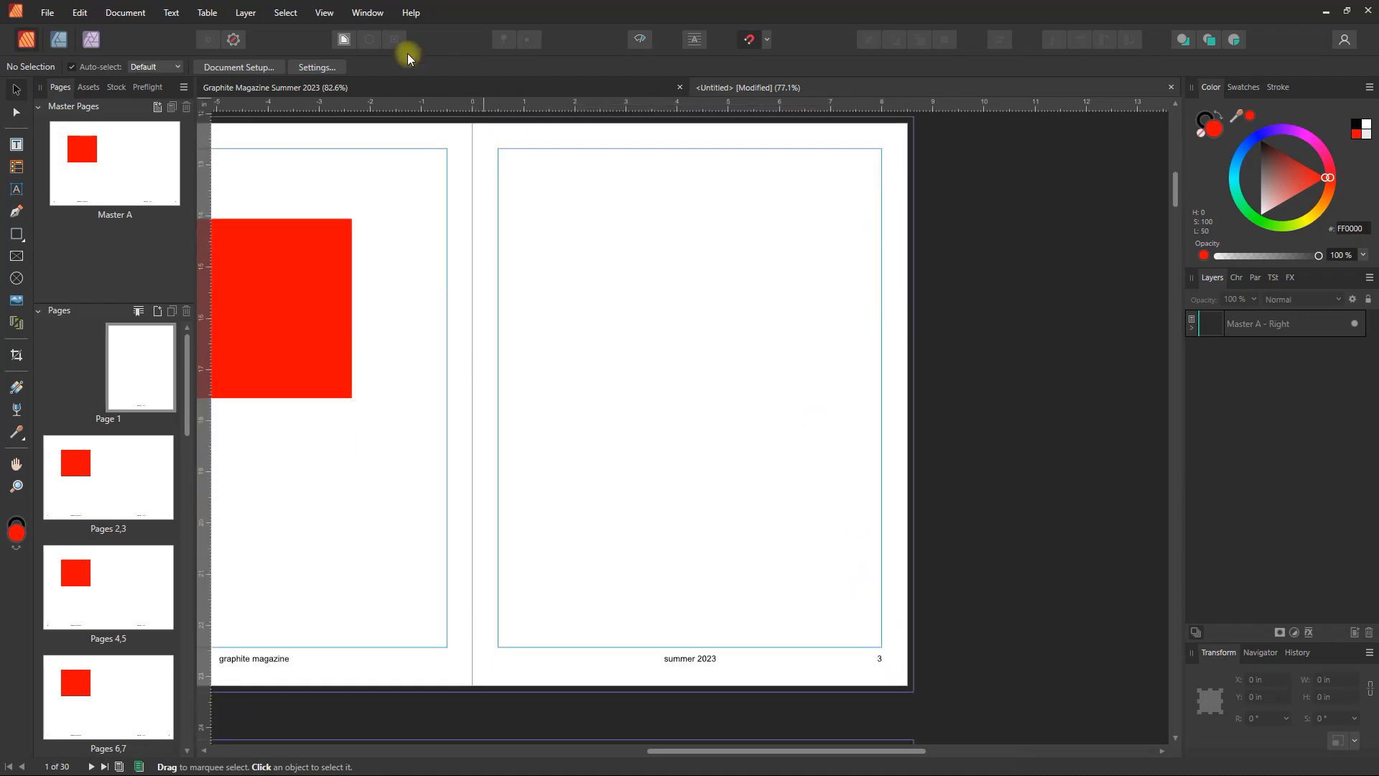
{"action": "scroll", "coordinate": [804, 437], "scroll_direction": "up", "scroll_amount": 5}
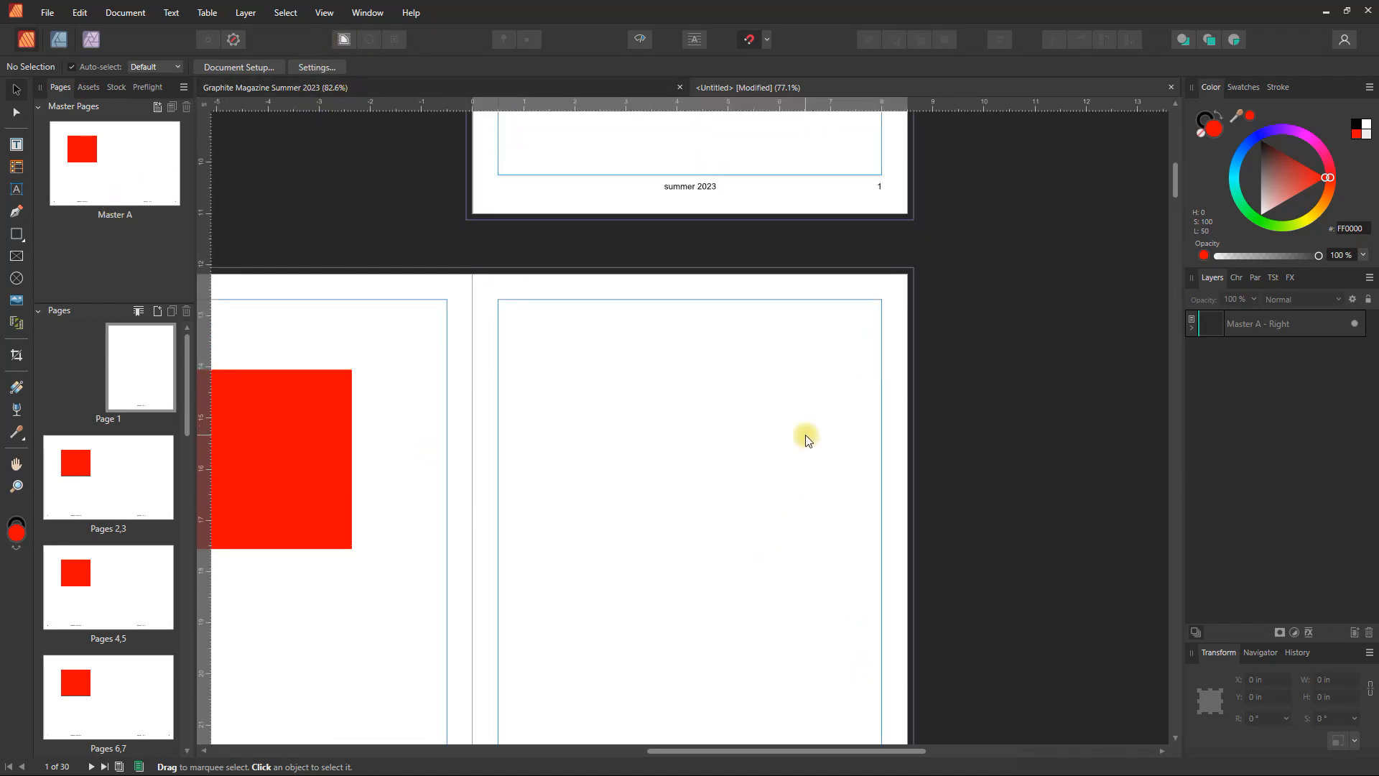
- Clear the masters from page 1 only
{"action": "left_click", "coordinate": [162, 360]}
{"action": "right_click", "coordinate": [162, 361]}
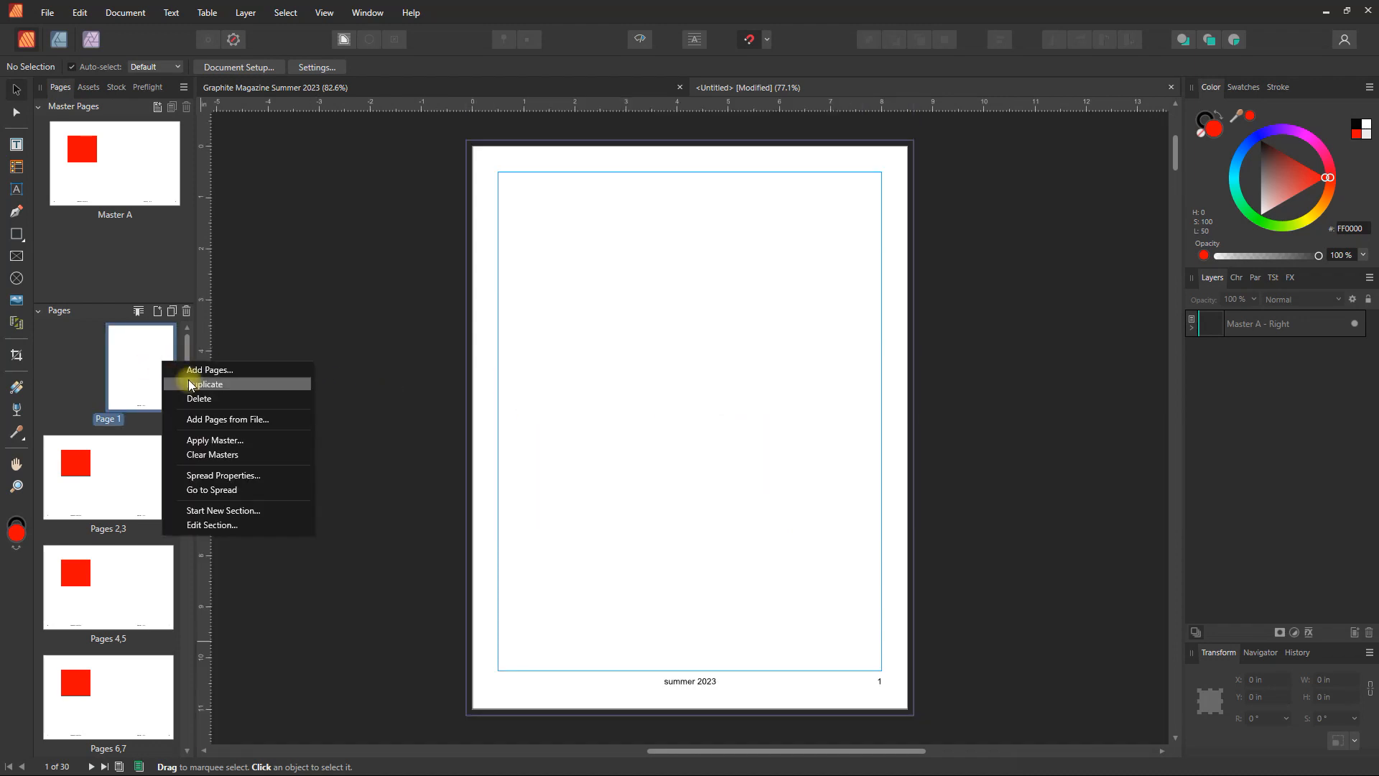
{"action": "left_click", "coordinate": [205, 455]}
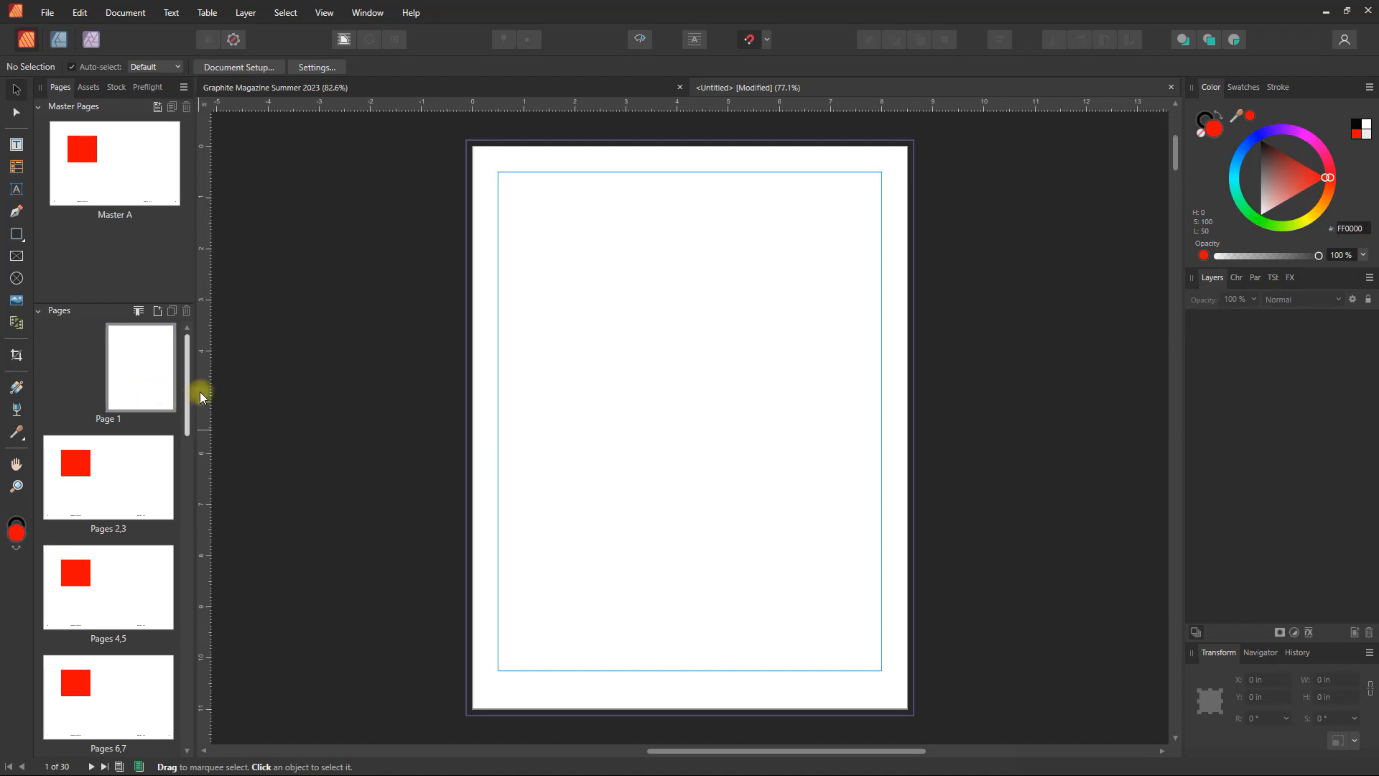
{"action": "left_click", "coordinate": [148, 374]}
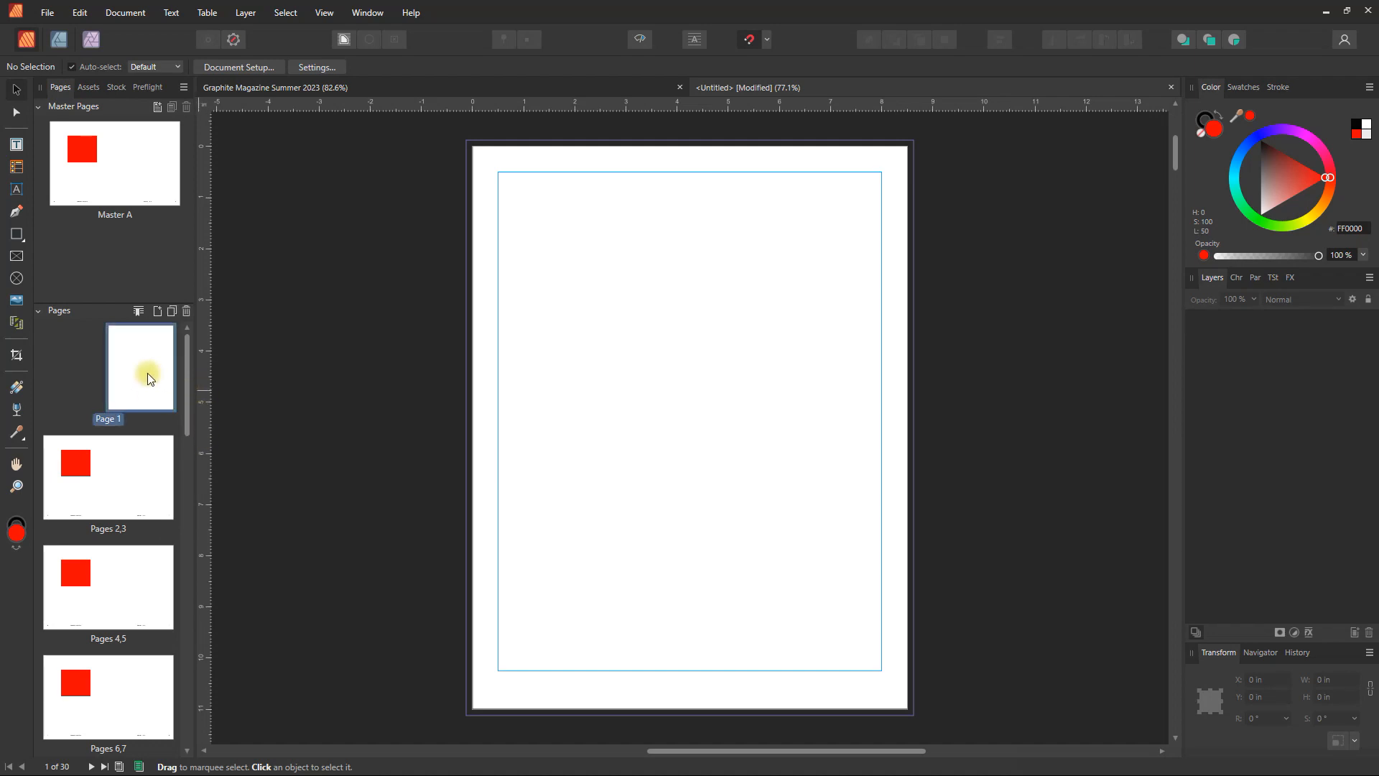
{"action": "left_click", "coordinate": [132, 180]}
- Clear the masters from page 2, leaving them applied to page 3
{"action": "left_click", "coordinate": [87, 483]}
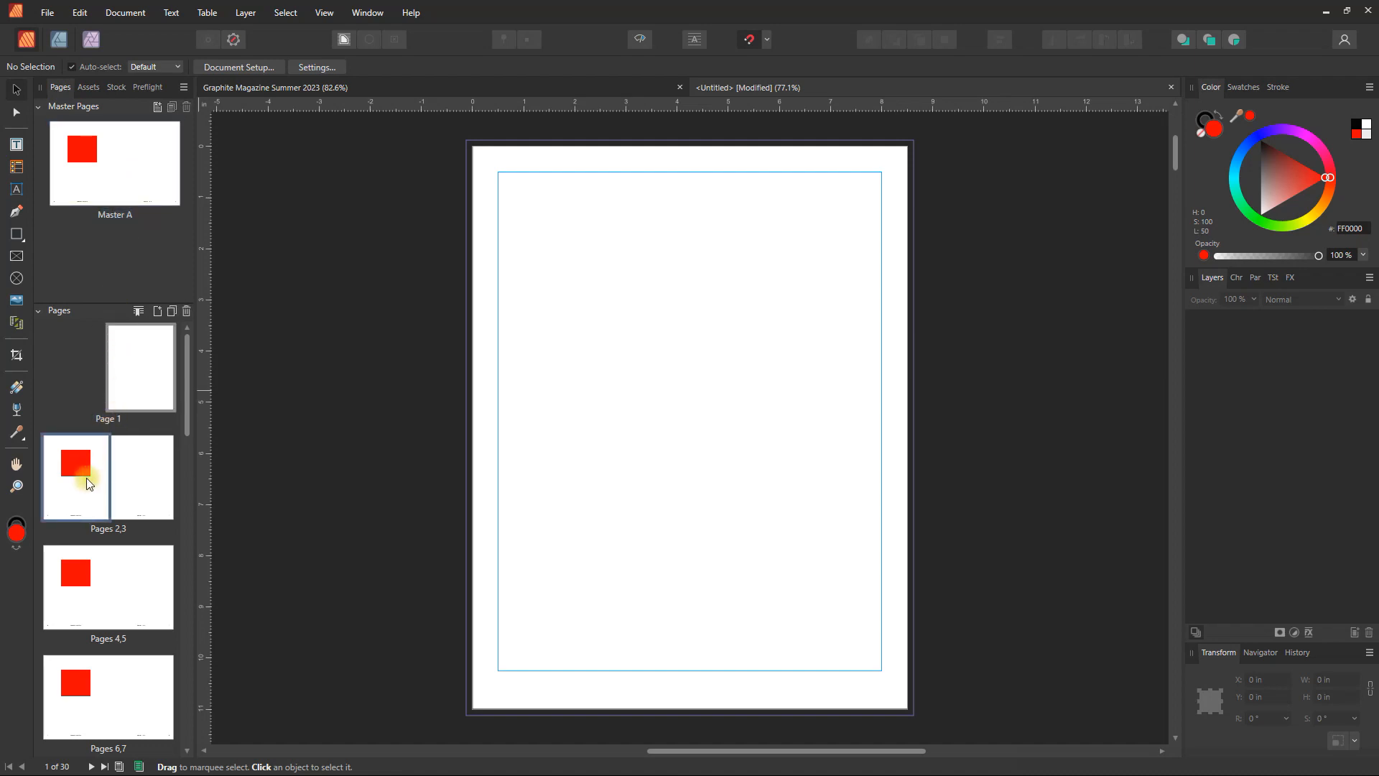
{"action": "double_click", "coordinate": [87, 483]}
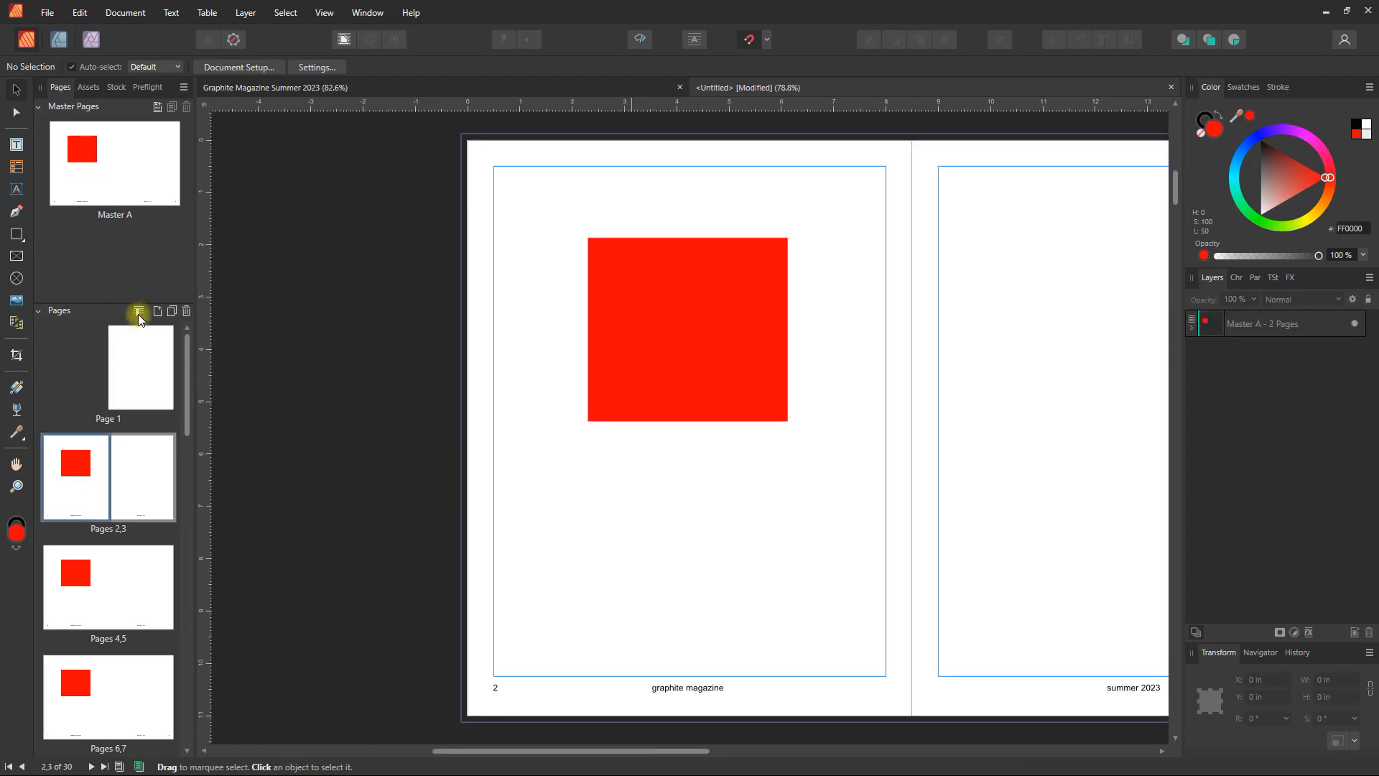
{"action": "right_click", "coordinate": [75, 455]}
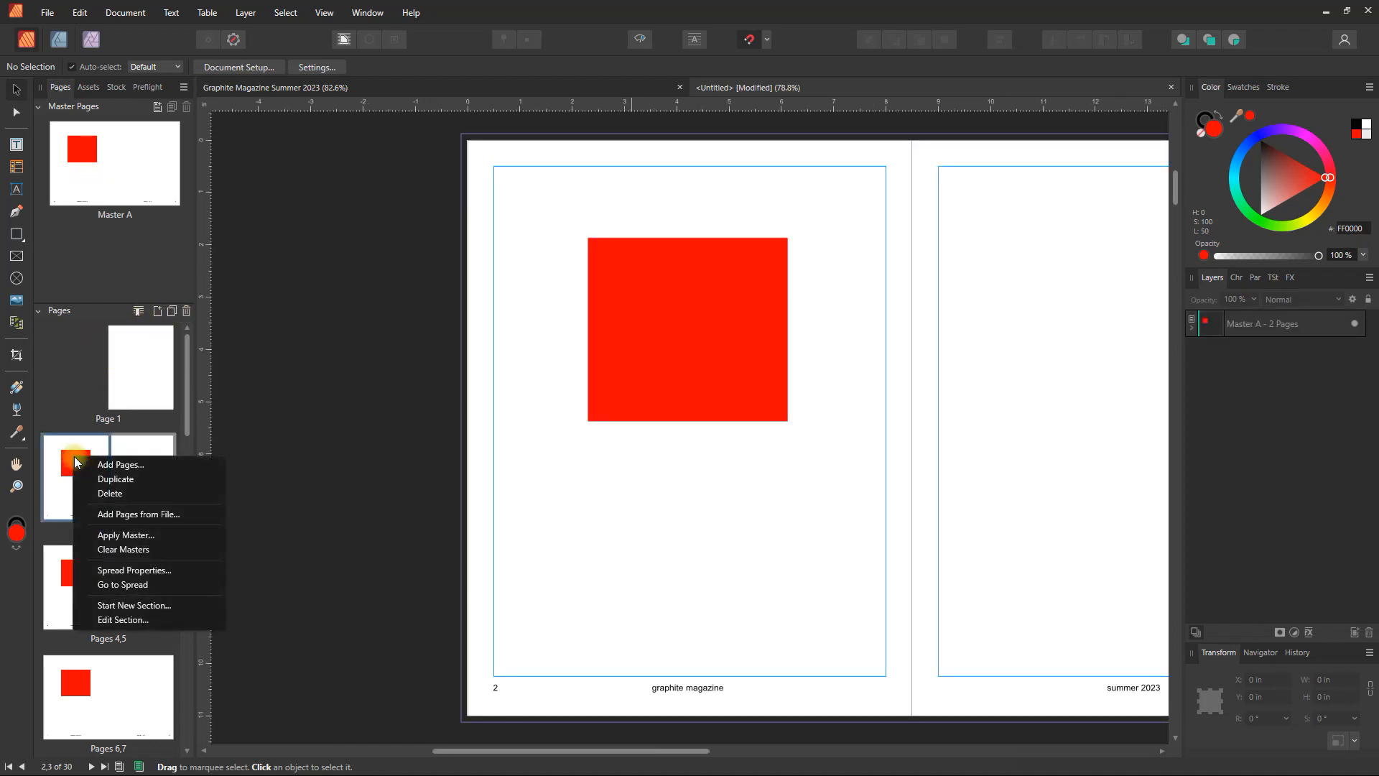
{"action": "left_click", "coordinate": [148, 550]}
- Clear the masters from the document's last page, page 30, and from page 29
{"action": "left_click_drag", "start_coordinate": [187, 386], "coordinate": [188, 712]}
{"action": "left_click", "coordinate": [67, 698]}
{"action": "right_click", "coordinate": [67, 696]}
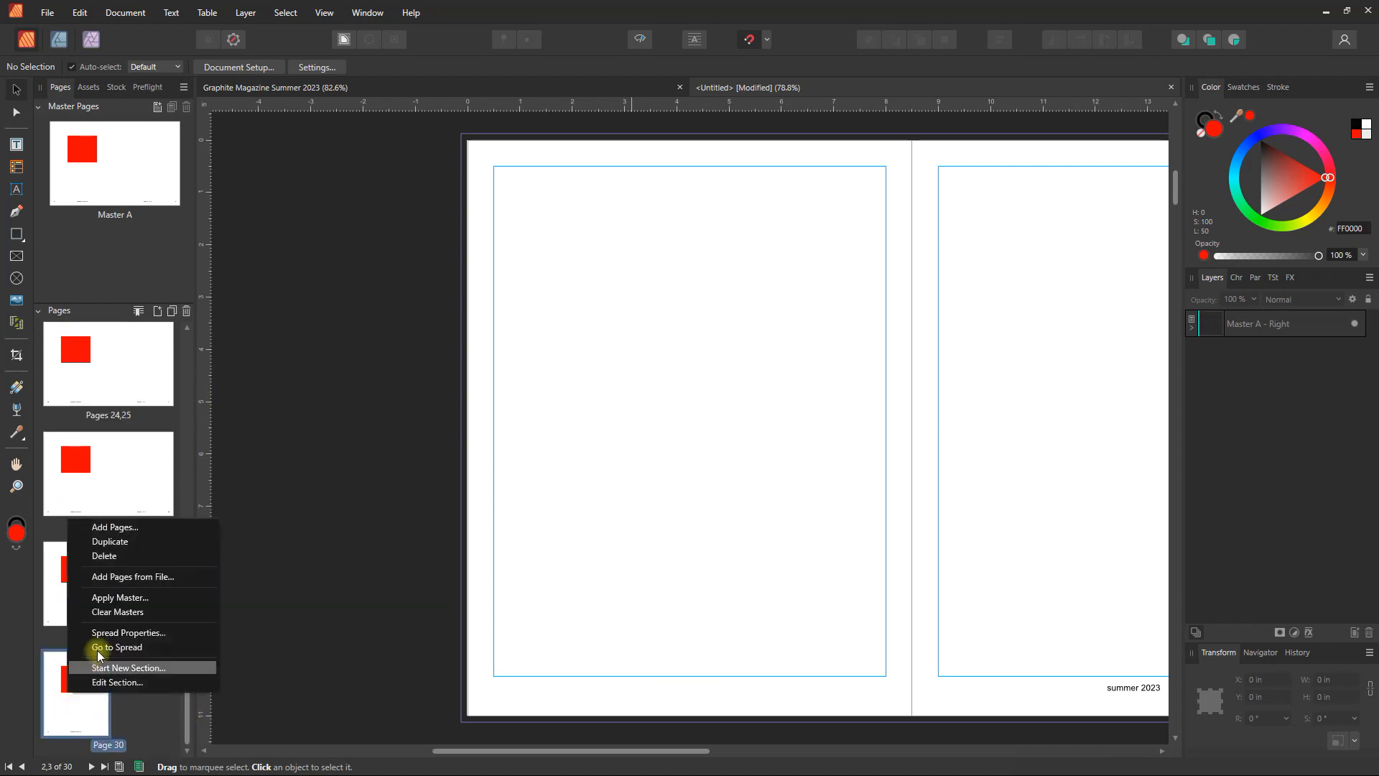
{"action": "left_click", "coordinate": [144, 612]}
{"action": "left_click", "coordinate": [153, 589]}
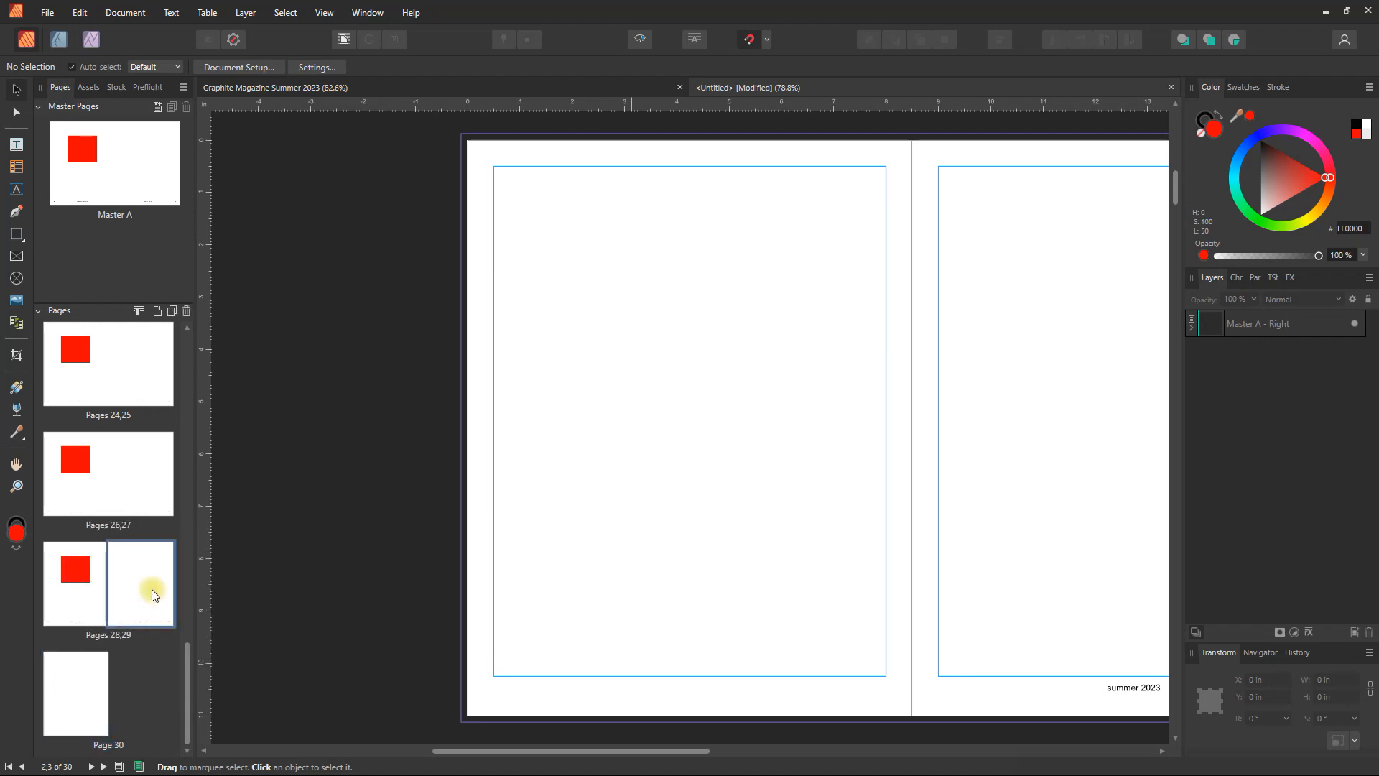
{"action": "right_click", "coordinate": [152, 589]}
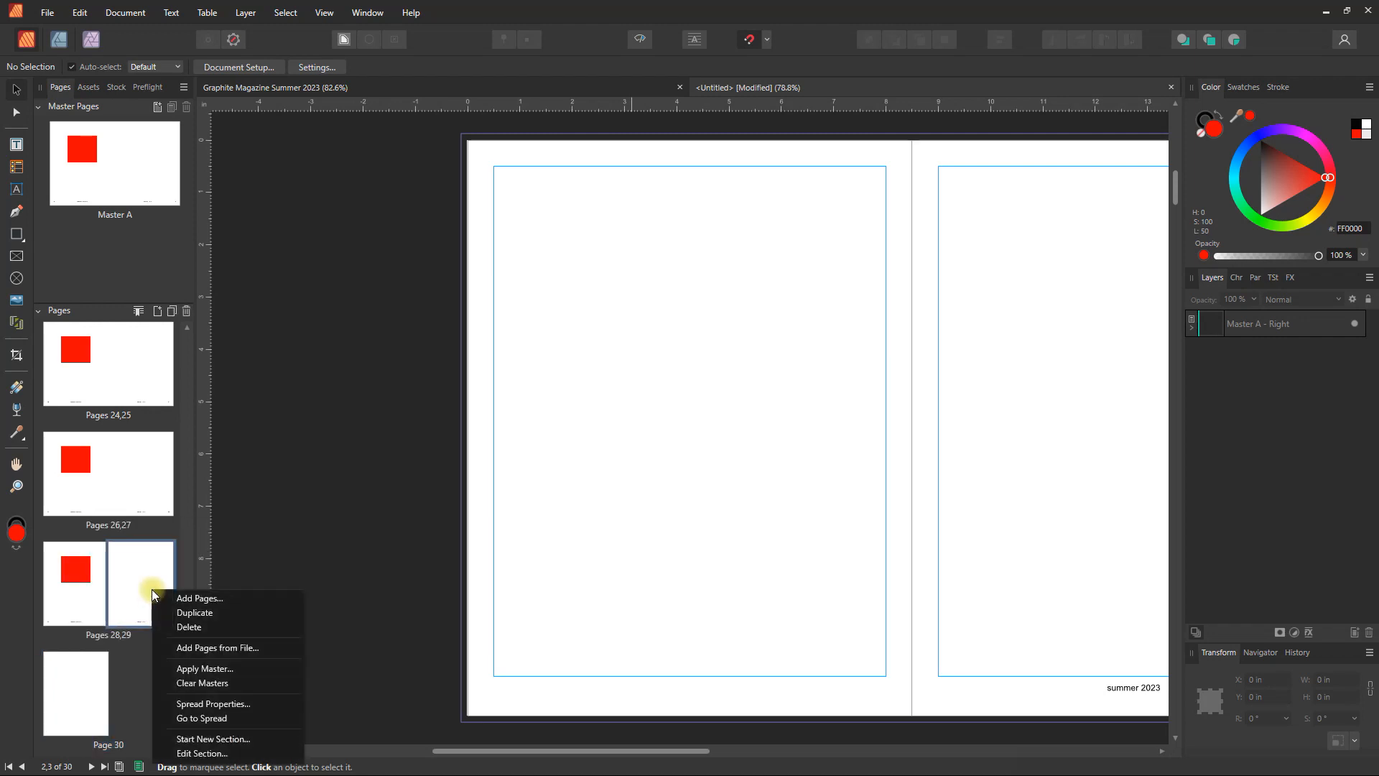
{"action": "left_click", "coordinate": [216, 683]}
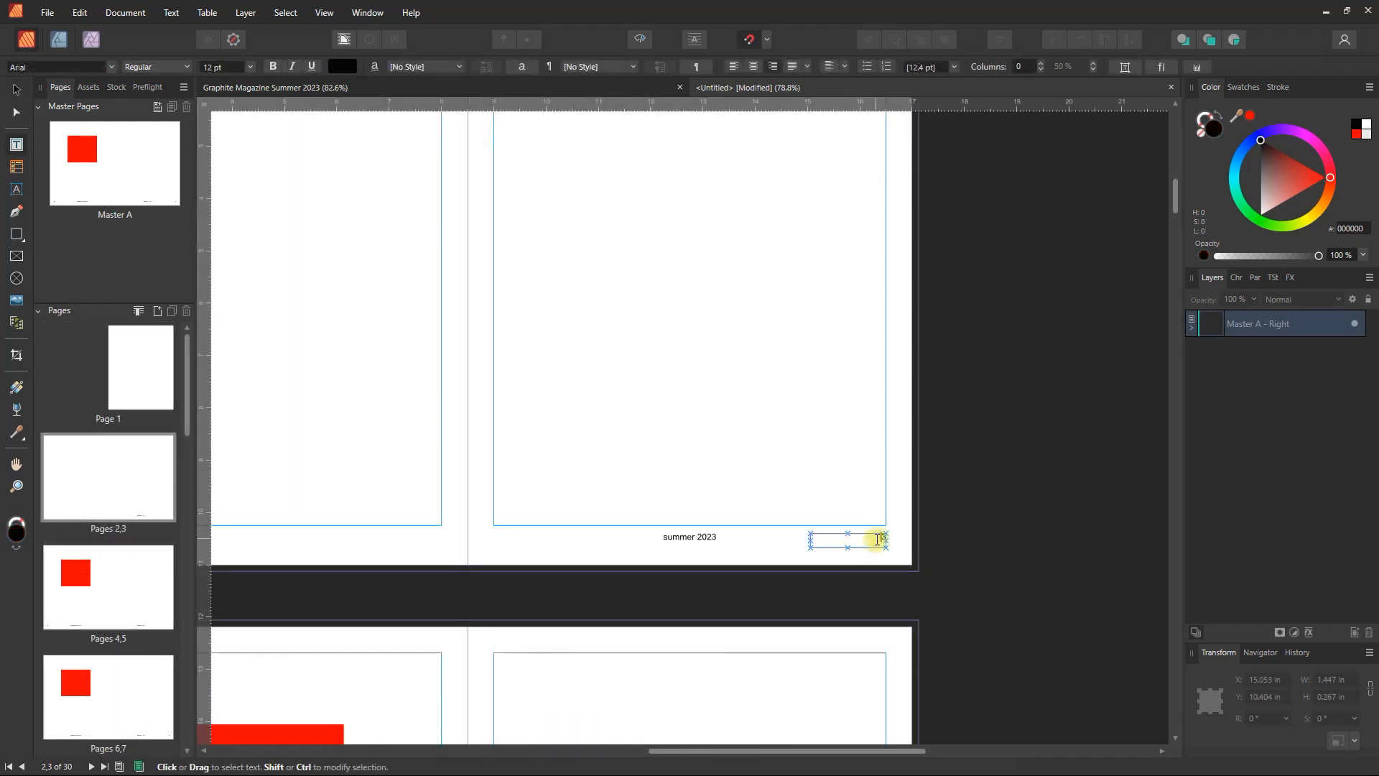
- Add a second section in the Section Manager that starts on page 3 and restarts page numbering at 1
{"action": "left_click", "coordinate": [139, 311]}
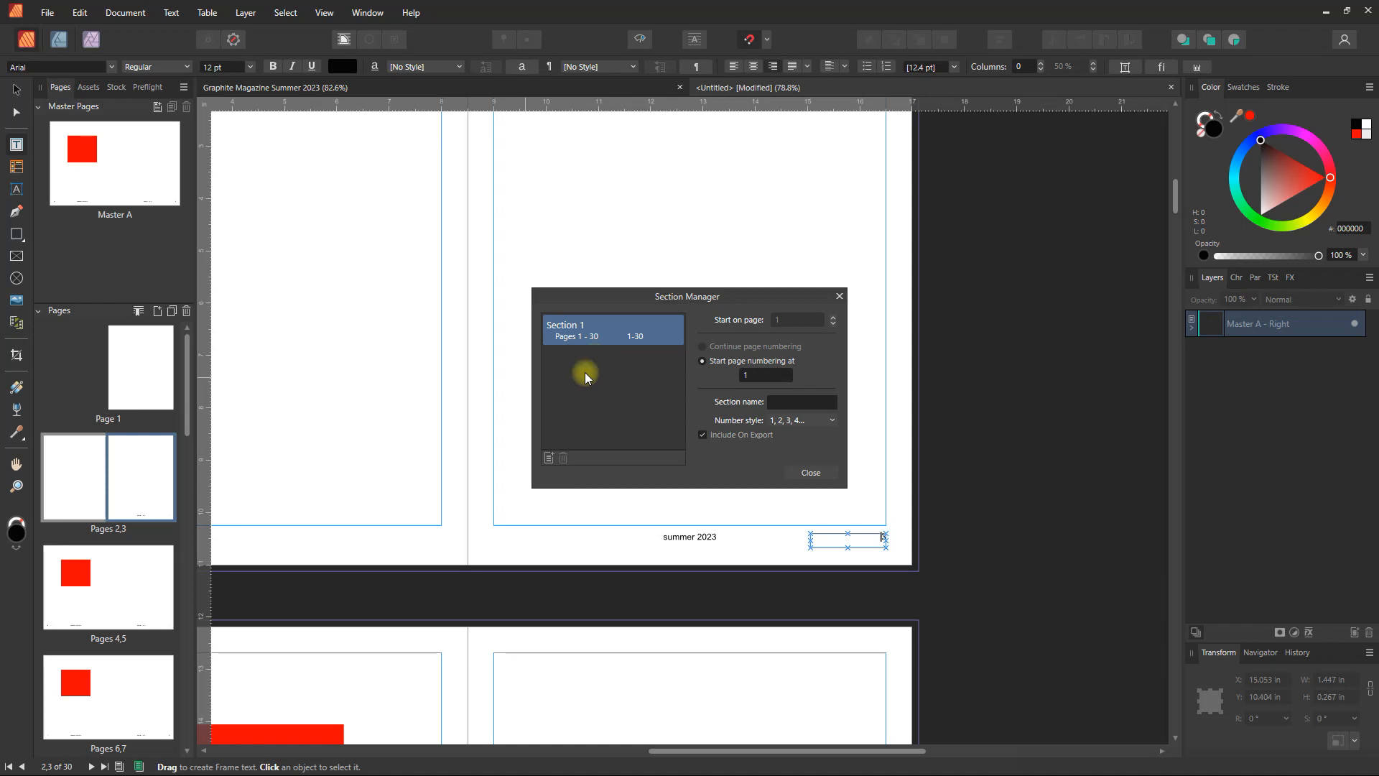
{"action": "left_click", "coordinate": [550, 456]}
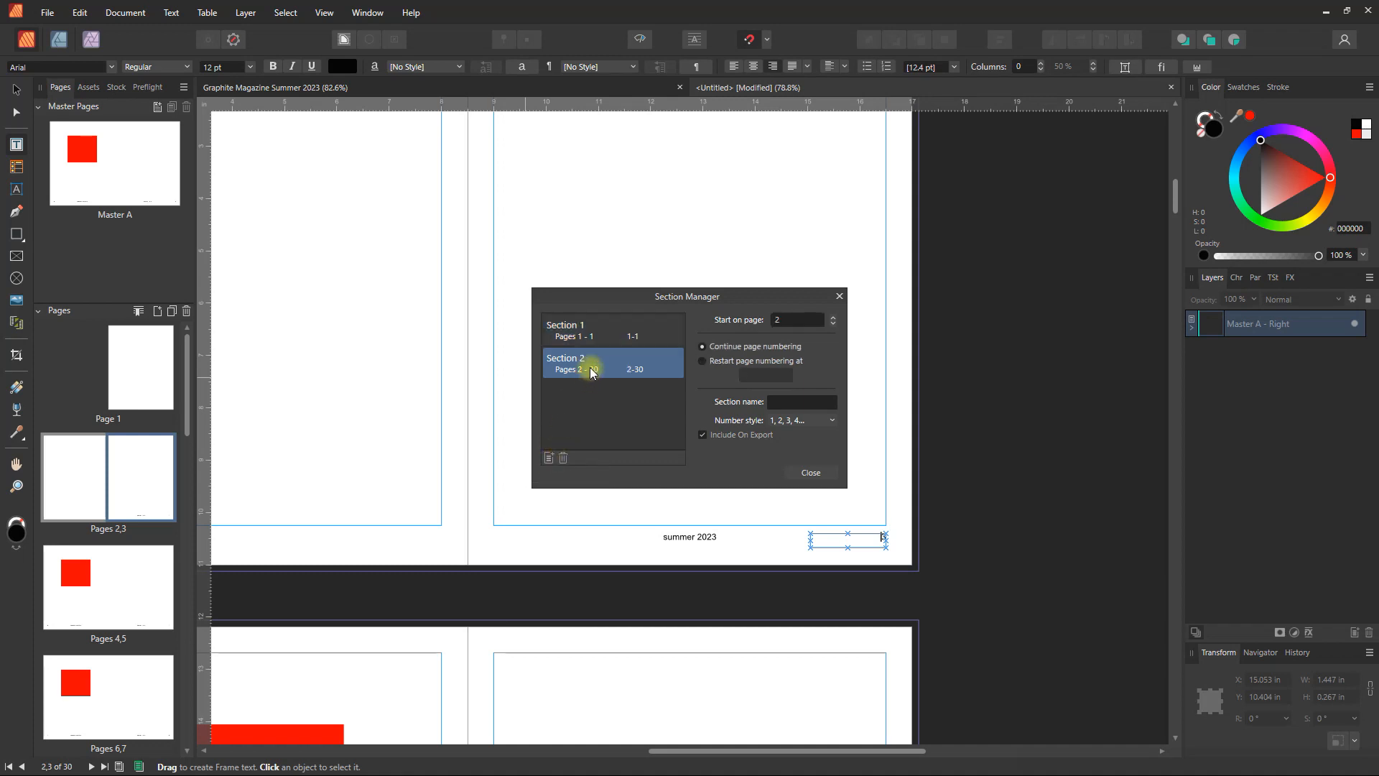
{"action": "left_click", "coordinate": [795, 319]}
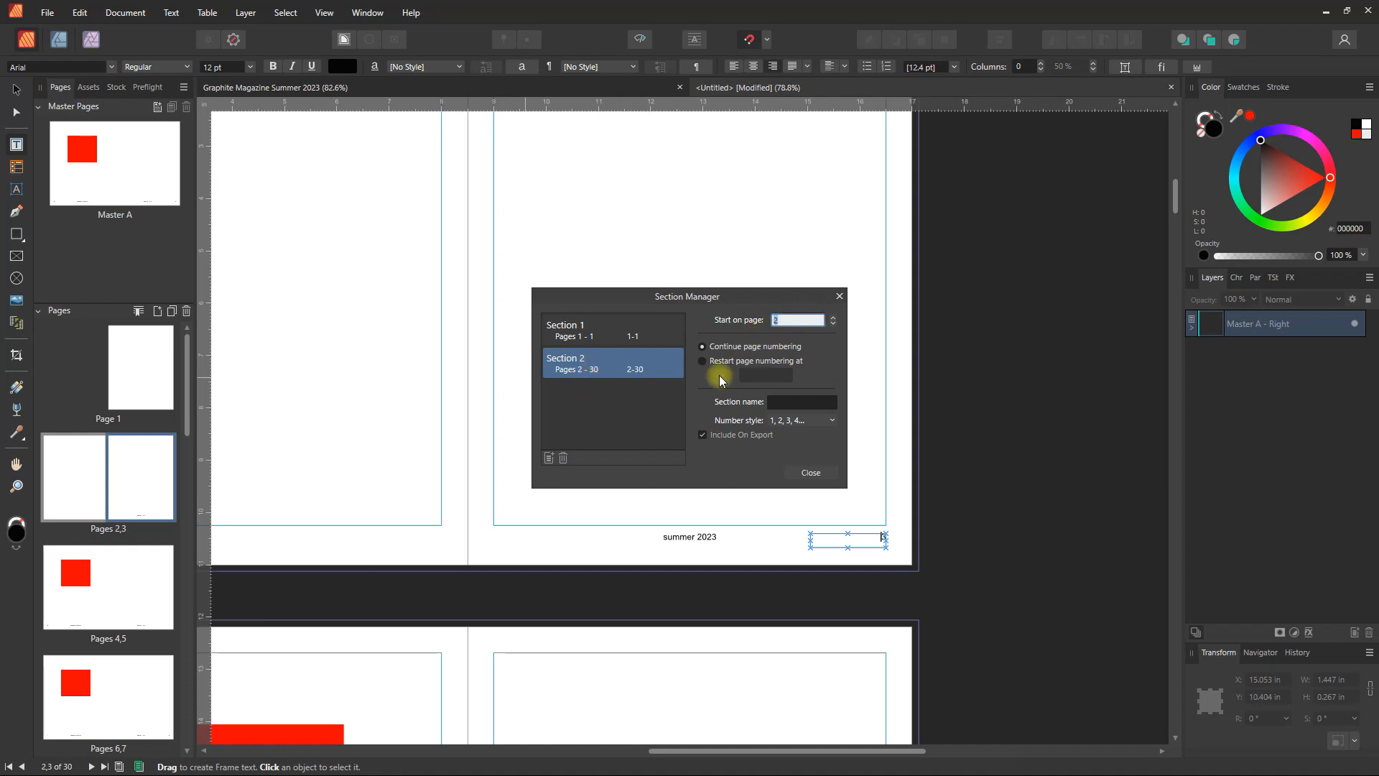
{"action": "type", "text": "3"}
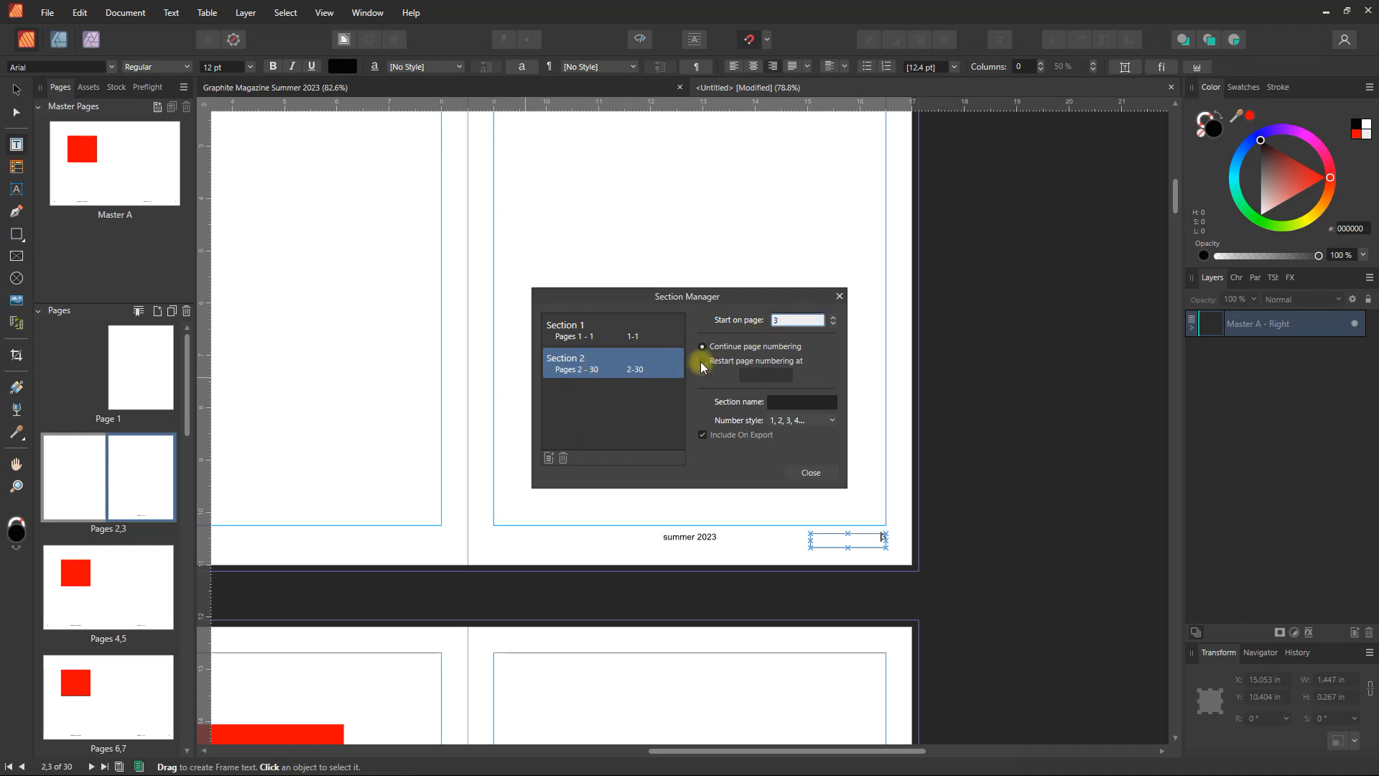
{"action": "left_click", "coordinate": [702, 361]}
{"action": "left_click", "coordinate": [767, 375]}
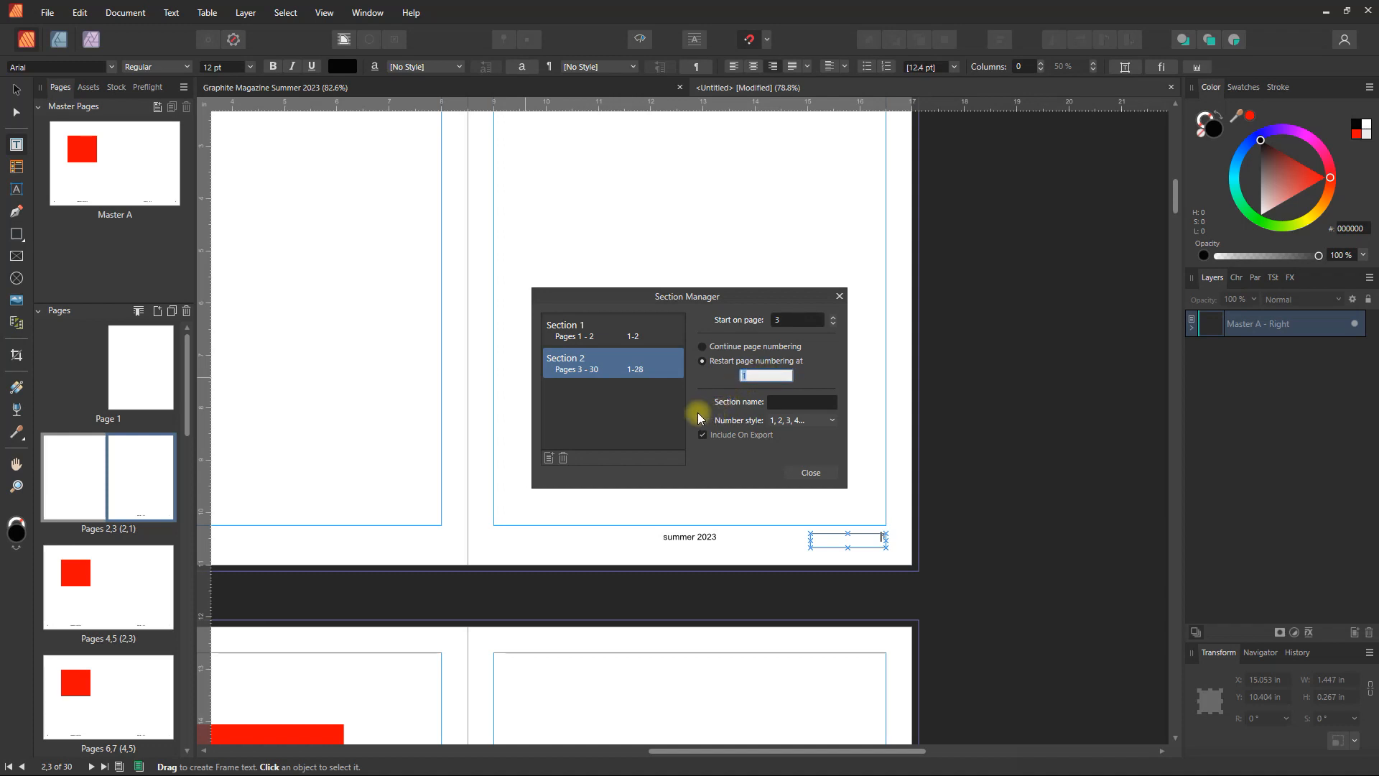
- Name the new section "Numbered Pages" and close the Section Manager
{"action": "left_click", "coordinate": [777, 402]}
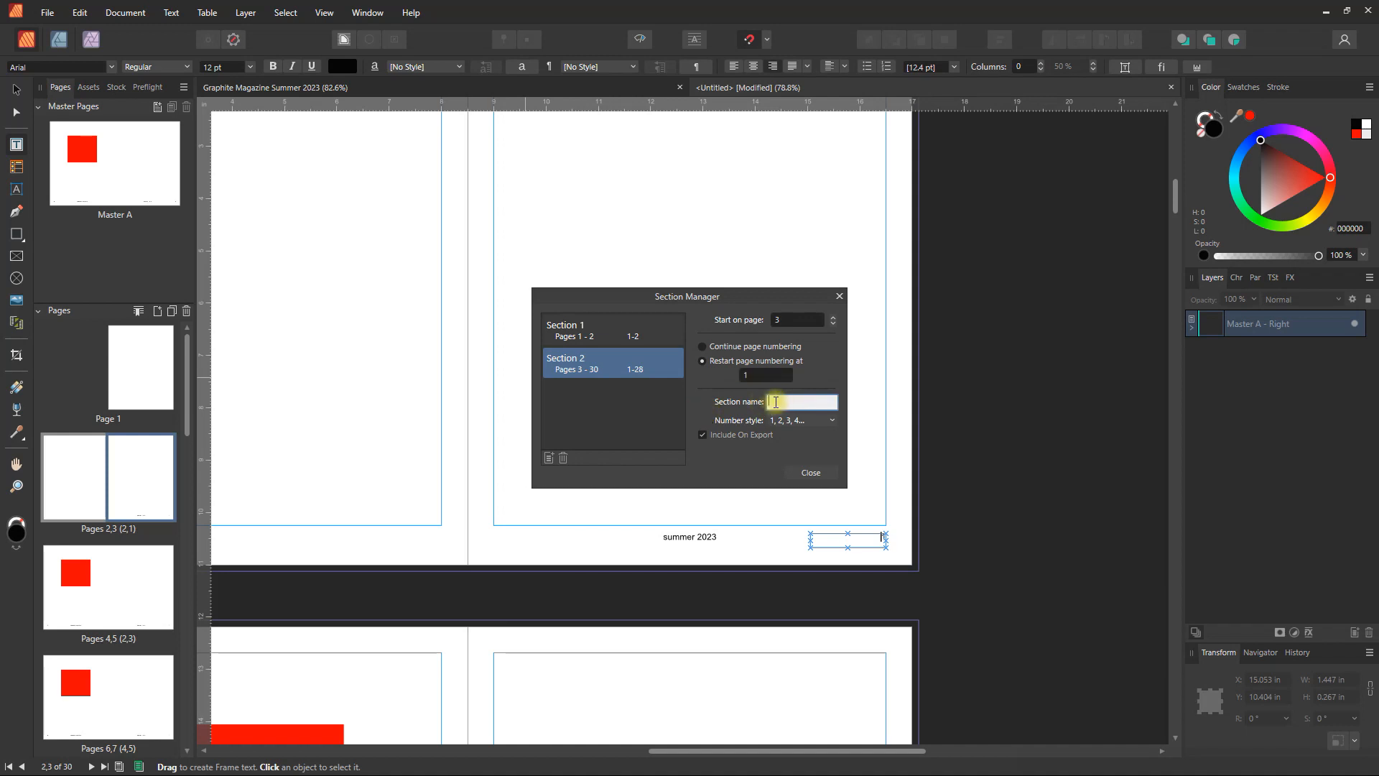
{"action": "type", "text": "Numbered Pages"}
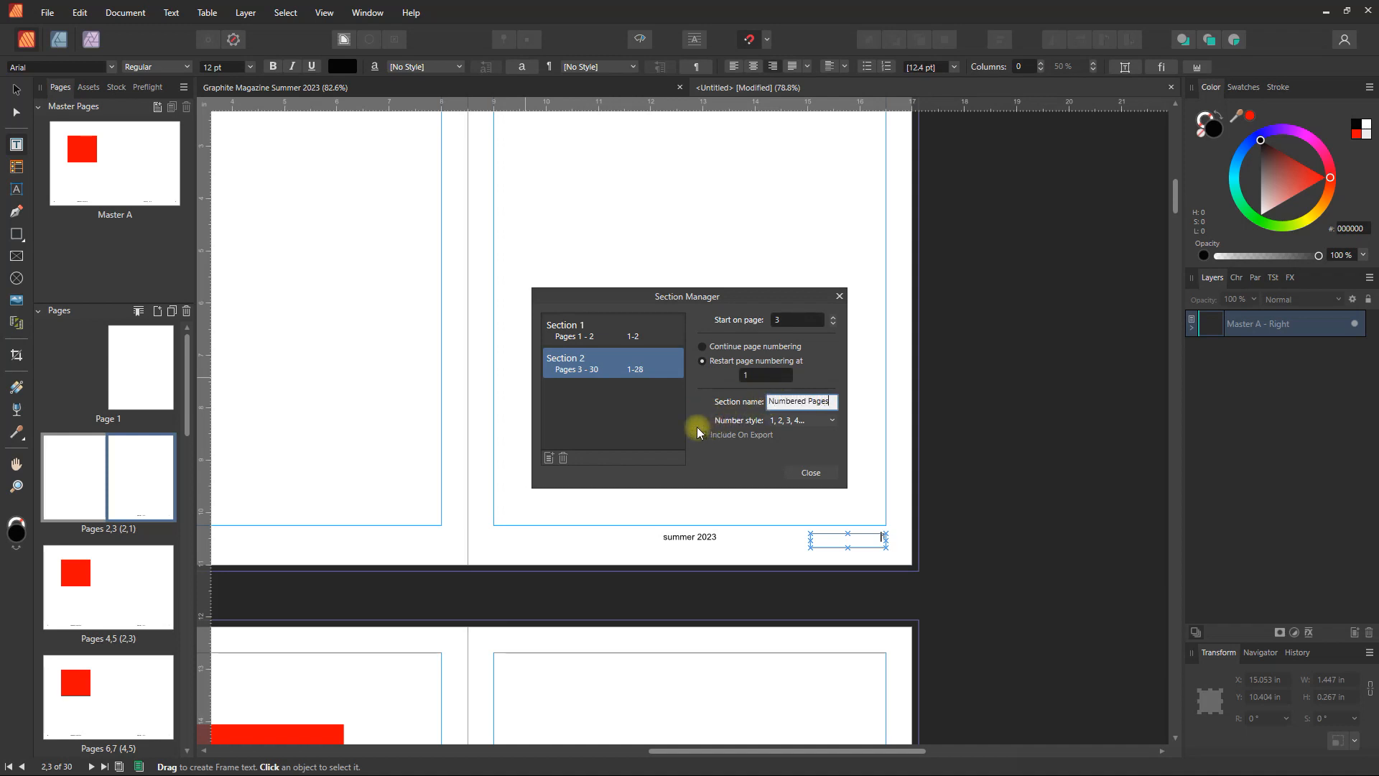
{"action": "left_click", "coordinate": [701, 434]}
{"action": "left_click", "coordinate": [810, 472]}
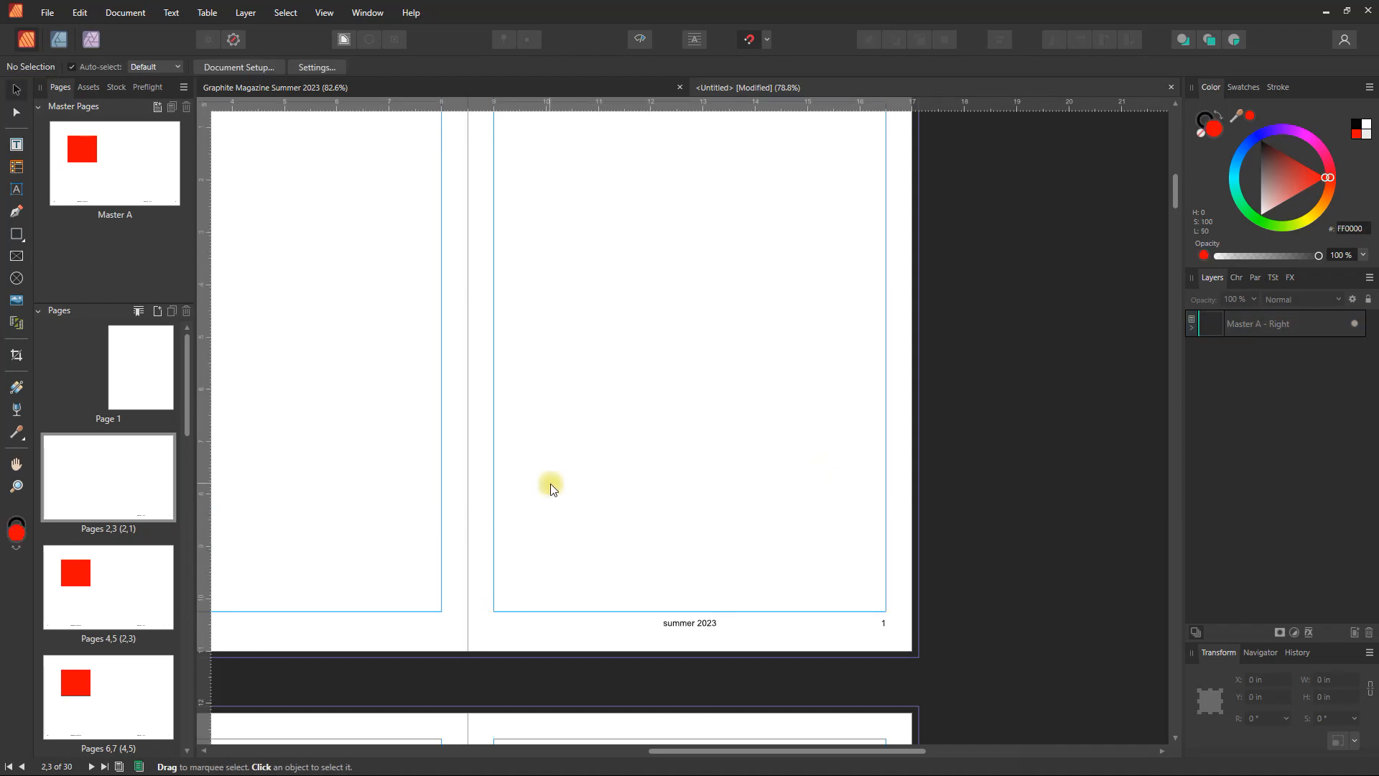
- Check the restarted page numbers in the footers of page 3 and page 28
{"action": "scroll", "coordinate": [550, 484], "scroll_direction": "down", "scroll_amount": 3}
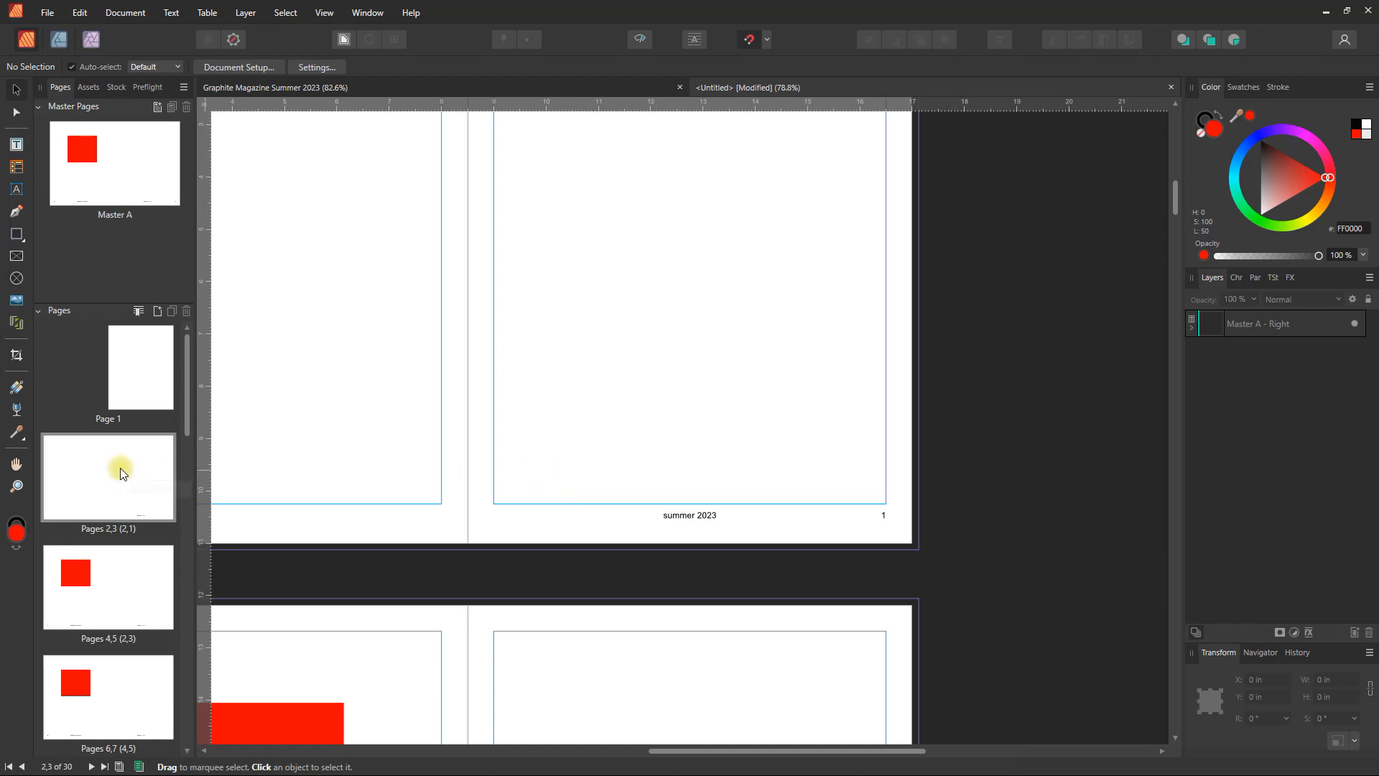
{"action": "left_click", "coordinate": [157, 468]}
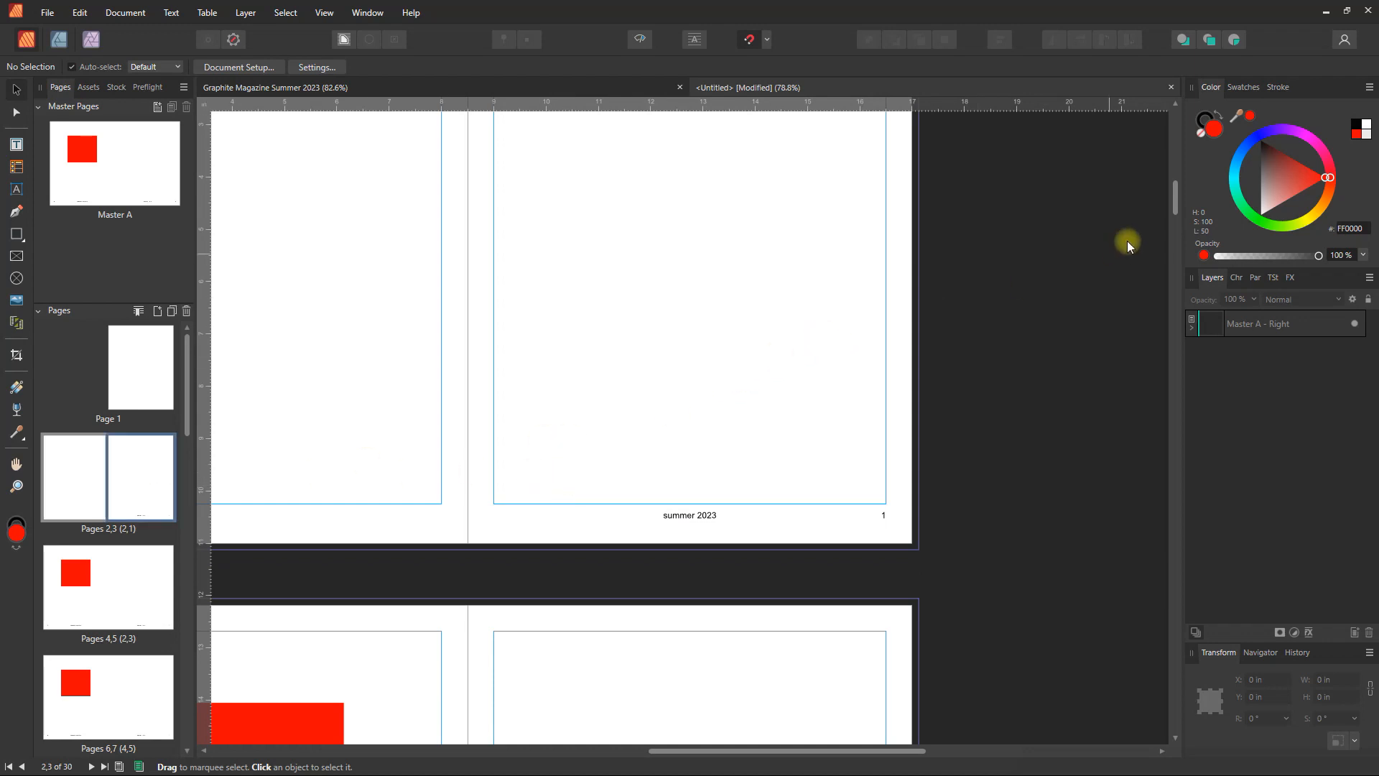
{"action": "left_click_drag", "start_coordinate": [186, 399], "coordinate": [184, 719]}
{"action": "left_click", "coordinate": [58, 596]}
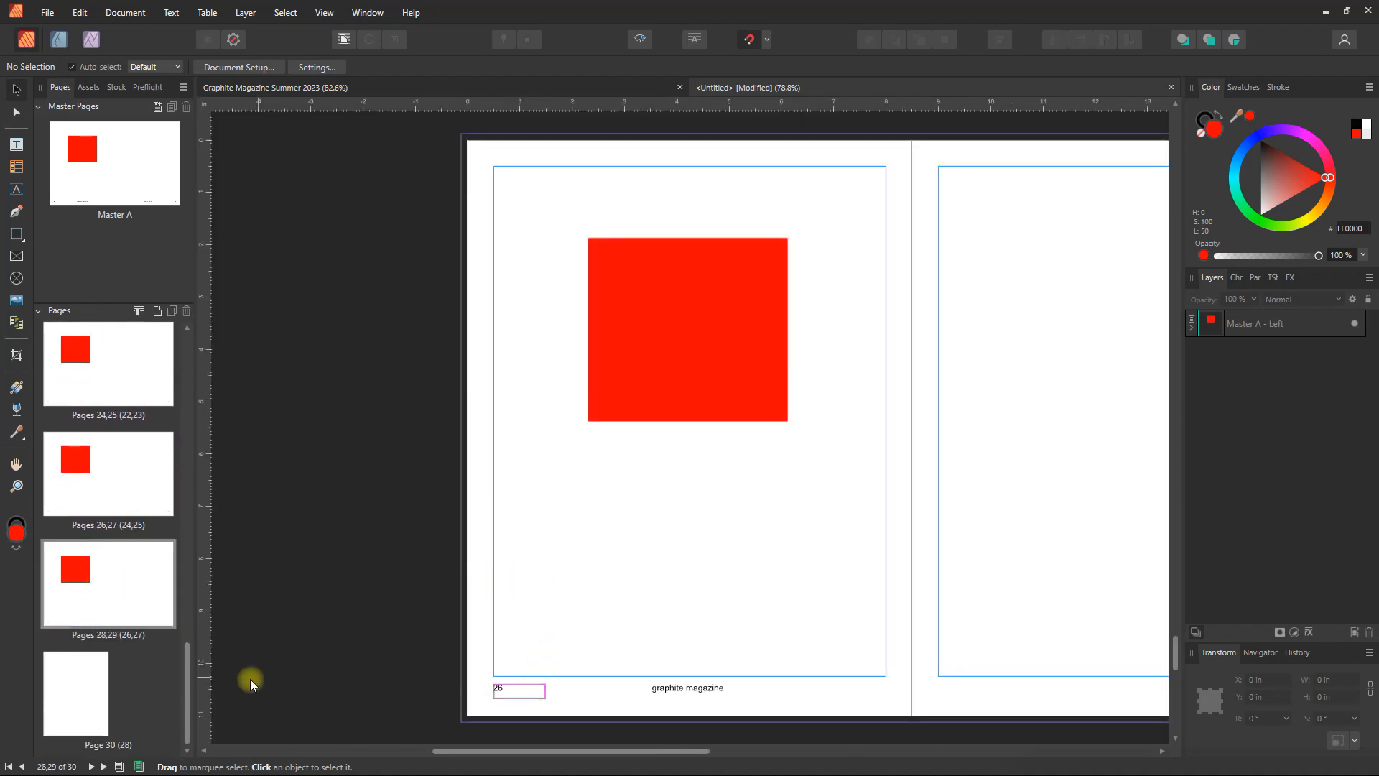
{"action": "left_click_drag", "start_coordinate": [187, 696], "coordinate": [187, 565]}
- On Master A, draw a red rectangle about 2.37 by 2.26 in on the right page, overlapping the lower part of its outer margin
{"action": "left_click", "coordinate": [132, 178]}
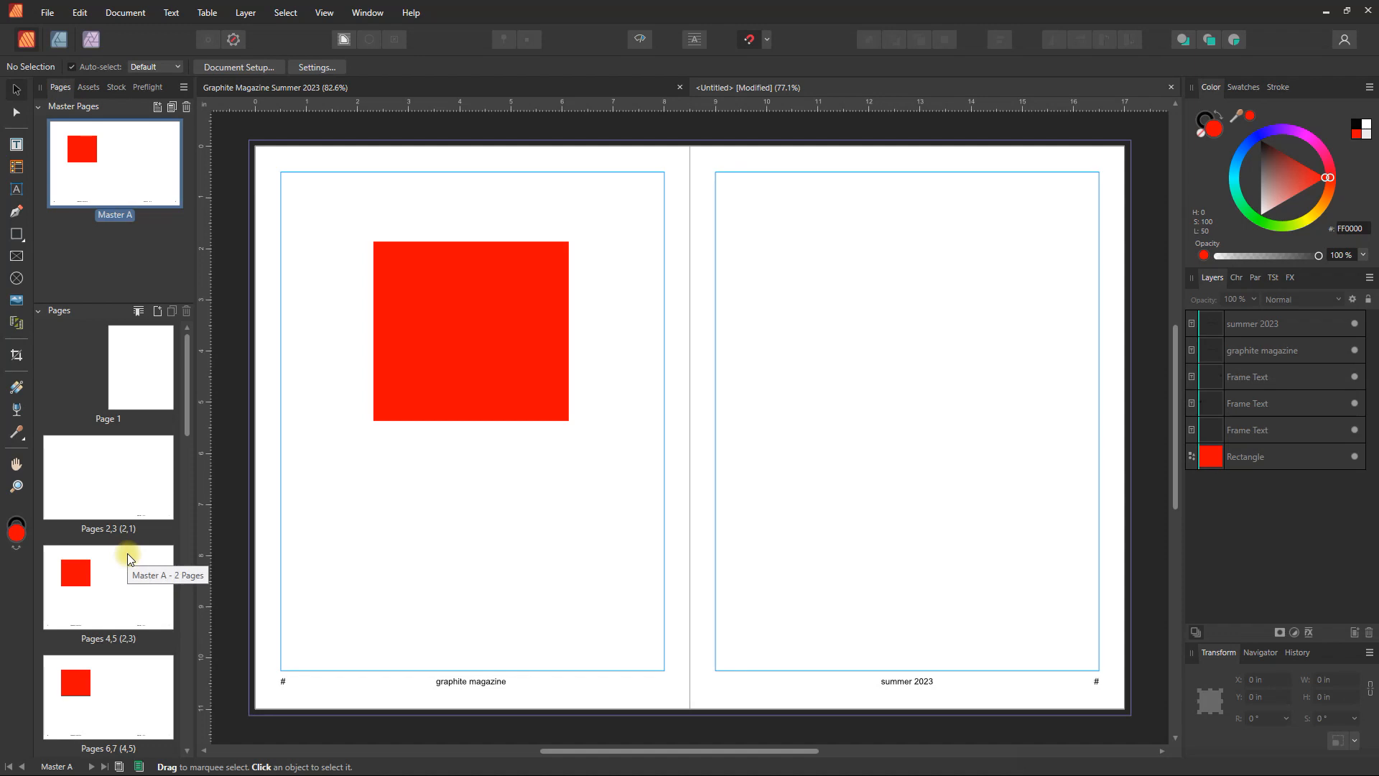
{"action": "left_click", "coordinate": [17, 233]}
{"action": "mouse_move", "coordinate": [996, 482]}
{"action": "left_mouse_down"}
{"action": "mouse_move", "coordinate": [1124, 585]}
{"action": "mouse_move", "coordinate": [1118, 597]}
{"action": "left_mouse_up"}
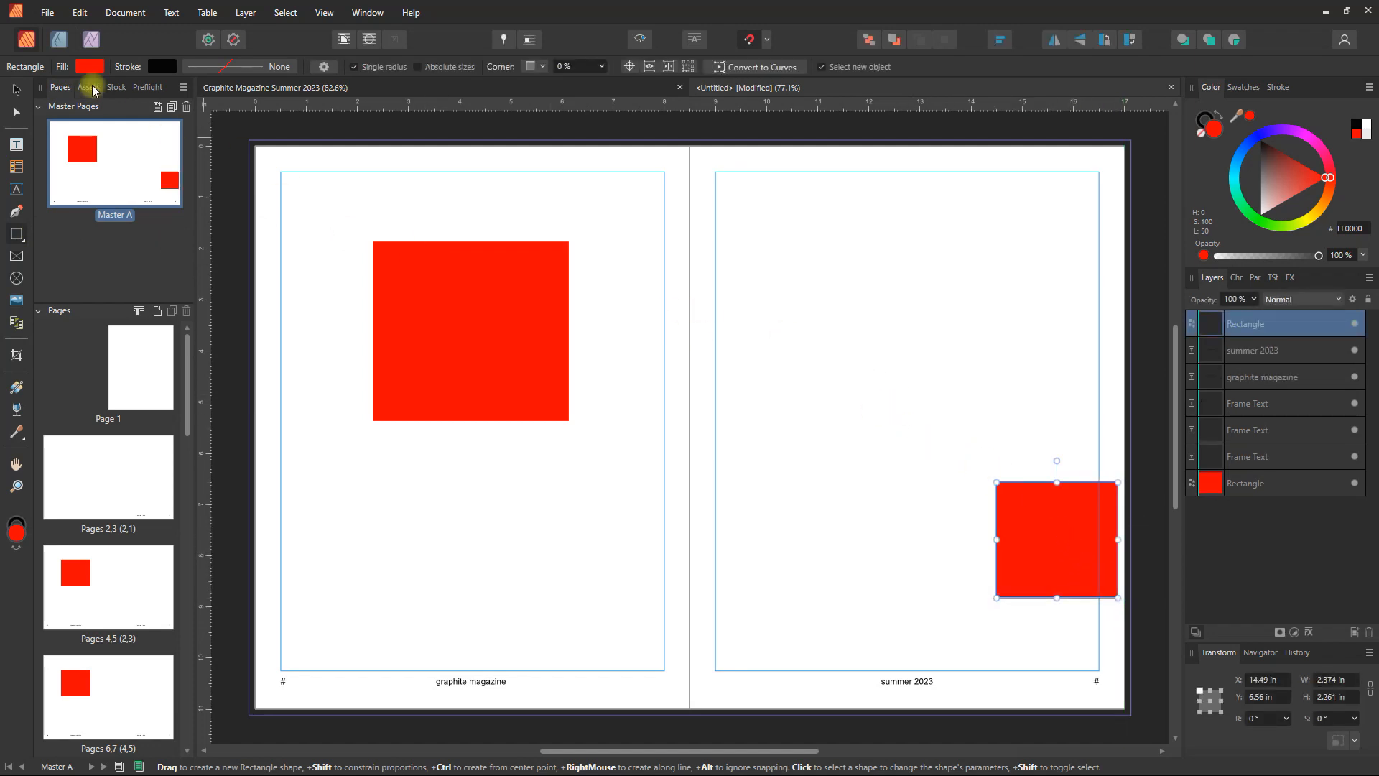
- Move the right page's red rectangle to its upper outer corner, resize it to about 2.7 by 0.74 in past the page edge, and colour it green (238A2C)
{"action": "left_click", "coordinate": [16, 88]}
{"action": "left_click_drag", "start_coordinate": [1039, 494], "coordinate": [1042, 153]}
{"action": "left_click_drag", "start_coordinate": [1062, 261], "coordinate": [1303, 185]}
{"action": "left_click", "coordinate": [1253, 216]}
{"action": "left_click", "coordinate": [1291, 189]}
{"action": "left_click_drag", "start_coordinate": [1122, 165], "coordinate": [1139, 165]}
- Turn the left page's red rectangle into a narrow vertical bar along the upper outer edge, extending into the bleed
{"action": "left_click_drag", "start_coordinate": [493, 323], "coordinate": [369, 233]}
{"action": "left_click_drag", "start_coordinate": [446, 317], "coordinate": [280, 492]}
- Draw a donut shape in the upper part of Master A's right page and fill it with a muted gold (AEA353)
{"action": "left_click", "coordinate": [20, 237]}
{"action": "left_click", "coordinate": [77, 437]}
{"action": "mouse_move", "coordinate": [895, 232]}
{"action": "left_mouse_down"}
{"action": "mouse_move", "coordinate": [1031, 334]}
{"action": "mouse_move", "coordinate": [1025, 361]}
{"action": "left_mouse_up"}
{"action": "left_click", "coordinate": [1312, 216]}
{"action": "left_click_drag", "start_coordinate": [1295, 195], "coordinate": [1283, 180]}
- Add a two-column text frame of about 6.54 by 8.35 in on Master A's left page, snapped to the upper and inner margins
{"action": "left_click", "coordinate": [15, 144]}
{"action": "mouse_move", "coordinate": [330, 240]}
{"action": "left_mouse_down"}
{"action": "mouse_move", "coordinate": [514, 443]}
{"action": "mouse_move", "coordinate": [617, 599]}
{"action": "left_mouse_up"}
{"action": "left_click", "coordinate": [1041, 63]}
{"action": "left_click_drag", "start_coordinate": [617, 240], "coordinate": [663, 173]}
- Insert filler text into the two-column frame and align the text left
{"action": "right_click", "coordinate": [419, 336]}
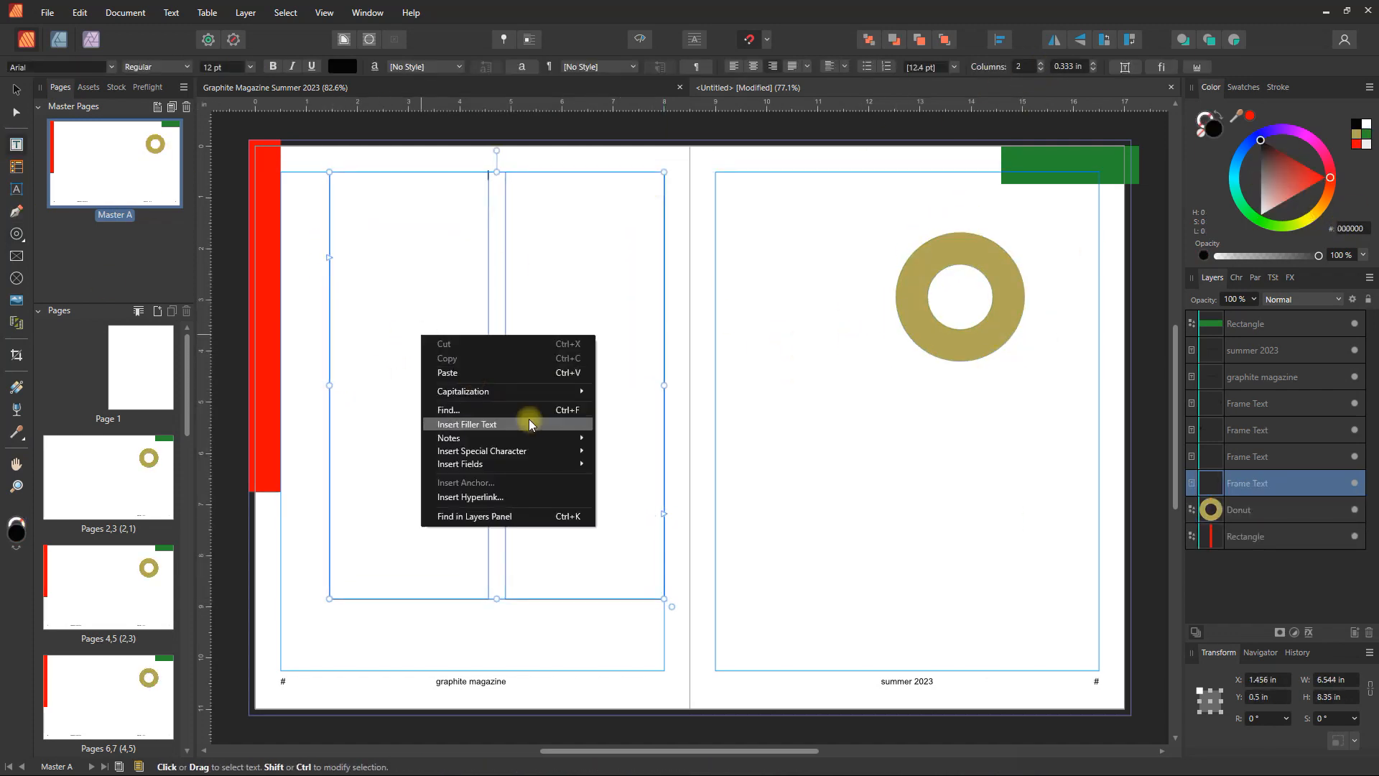
{"action": "left_click", "coordinate": [529, 415]}
{"action": "left_click", "coordinate": [733, 66]}
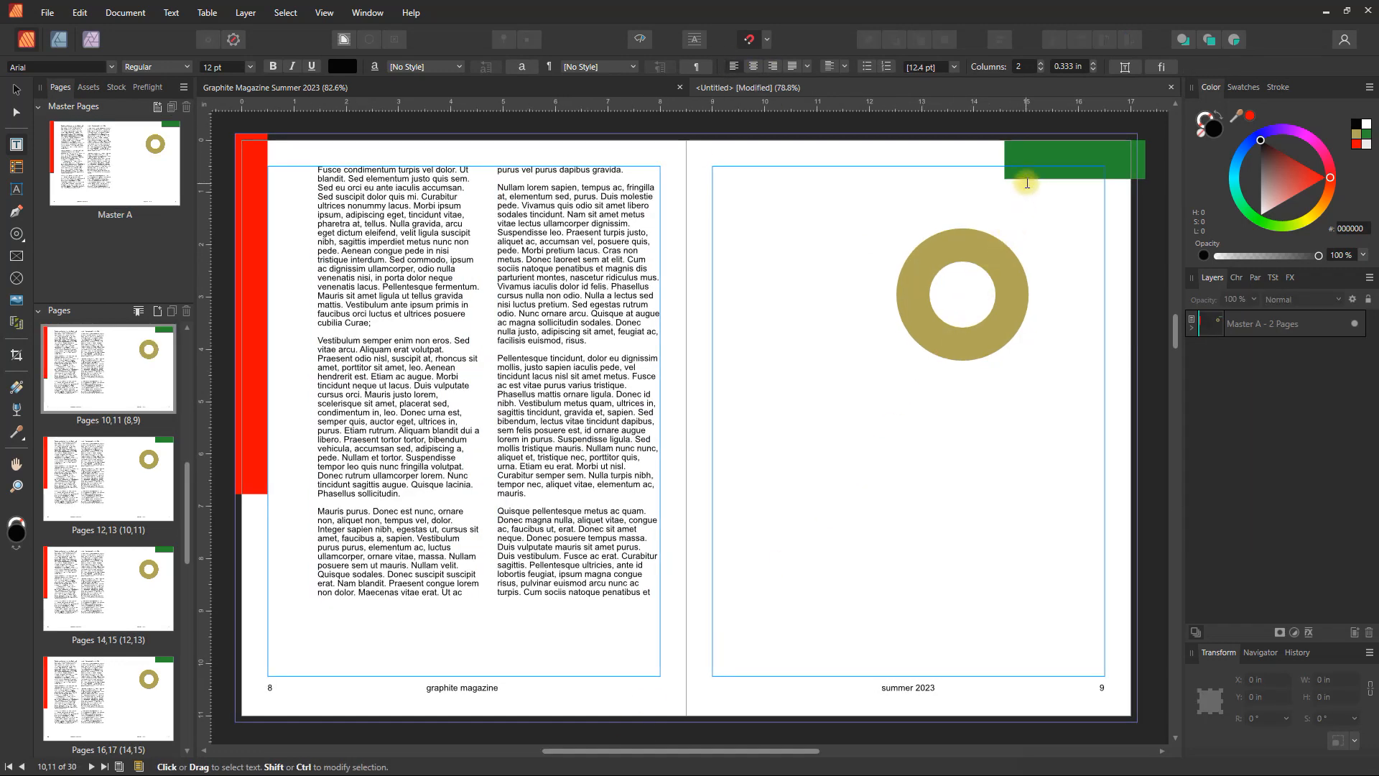
- On pages 10 and 11, expand the Master A layer and try to move its green rectangle
{"action": "left_click", "coordinate": [18, 94]}
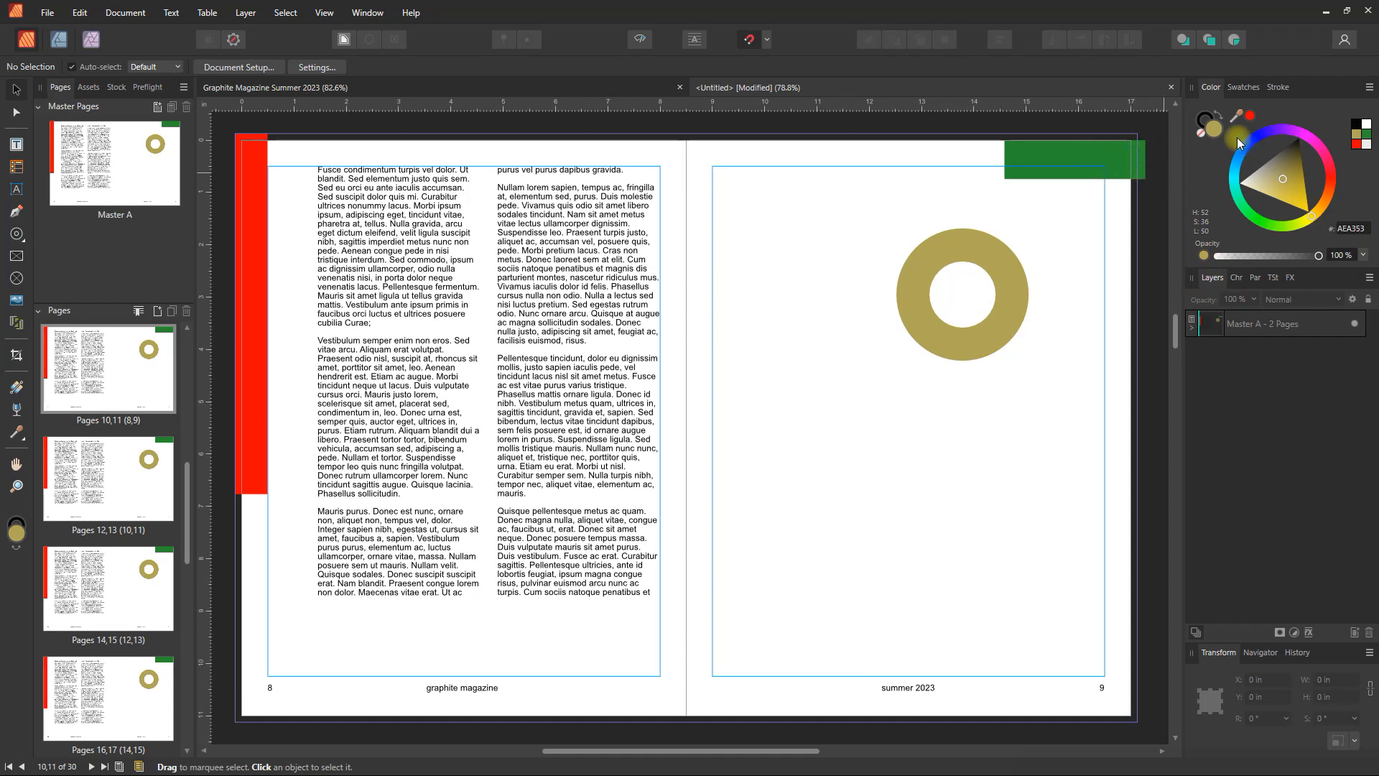
{"action": "left_click", "coordinate": [1192, 329]}
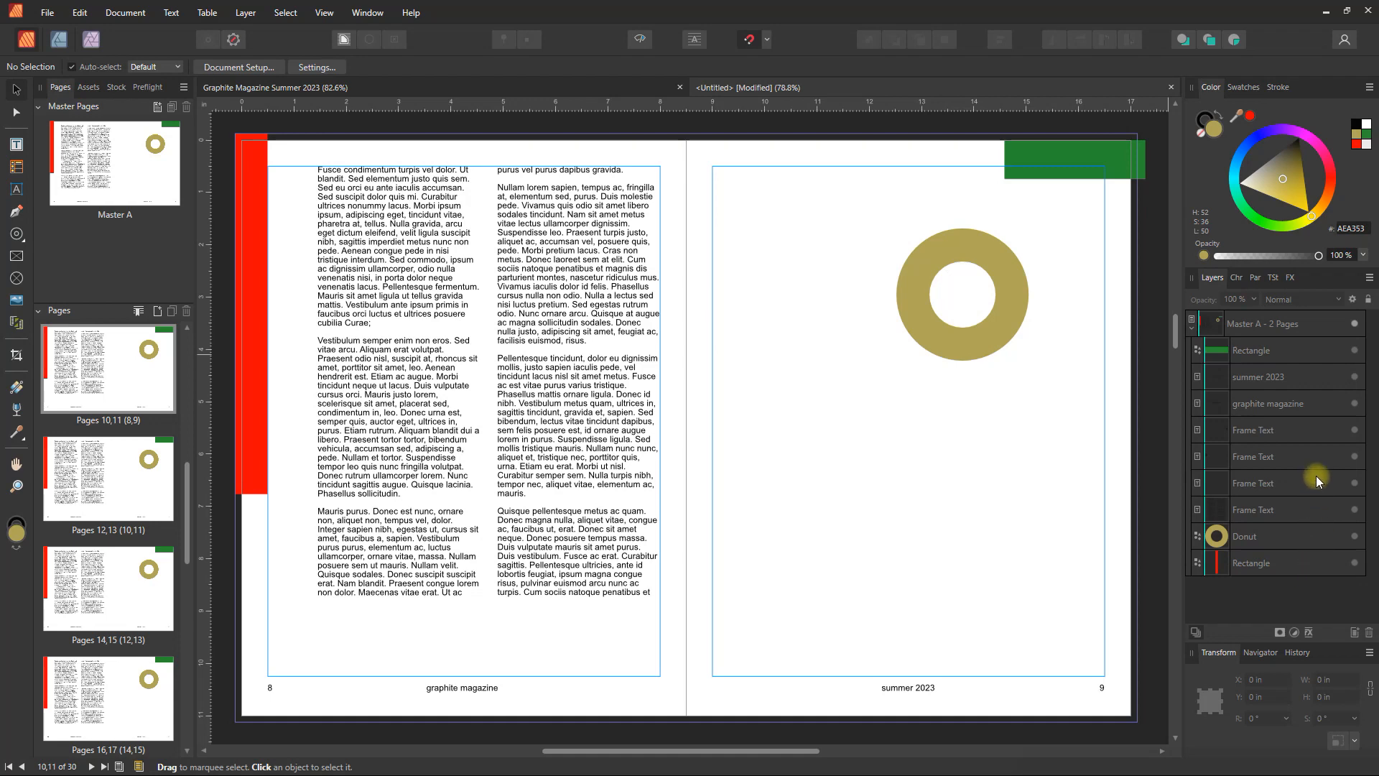
{"action": "left_click", "coordinate": [1271, 352]}
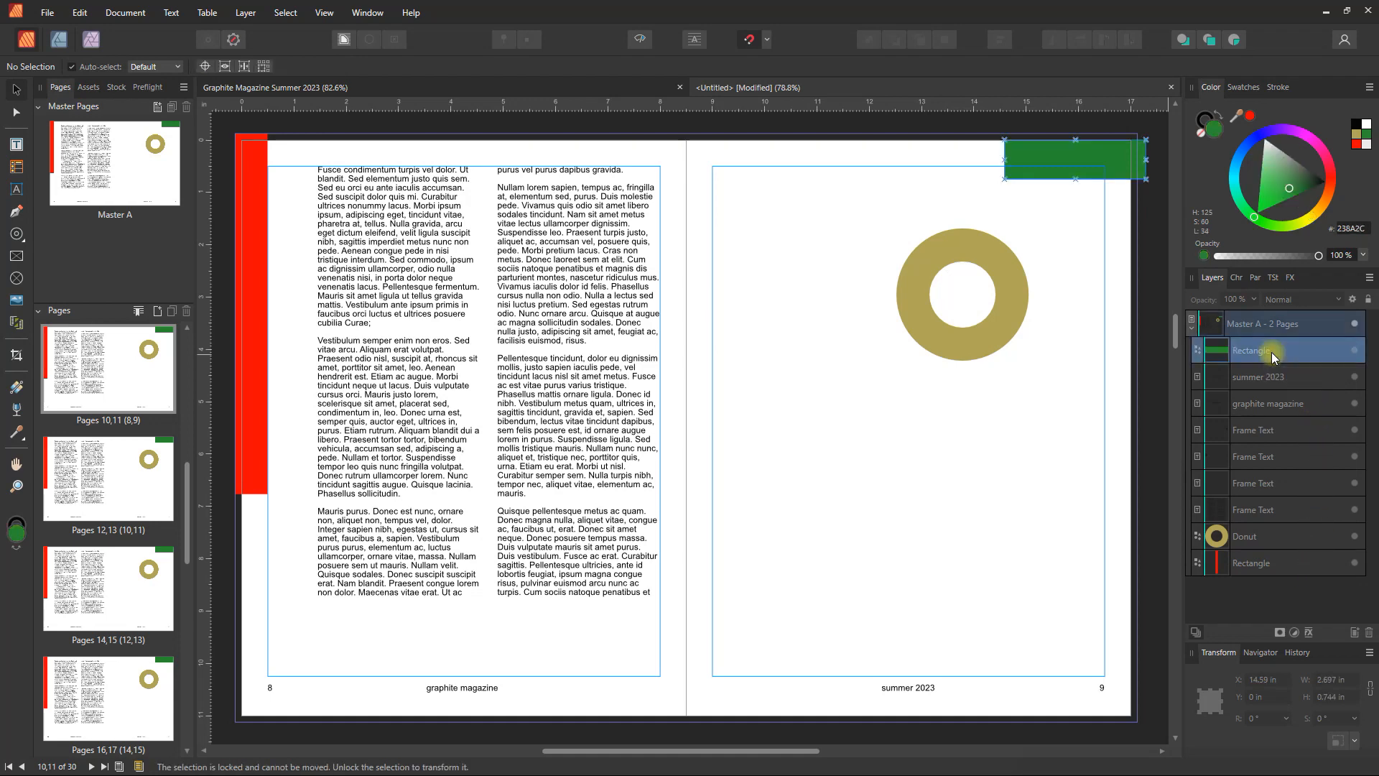
{"action": "left_click_drag", "start_coordinate": [1023, 158], "coordinate": [1003, 171]}
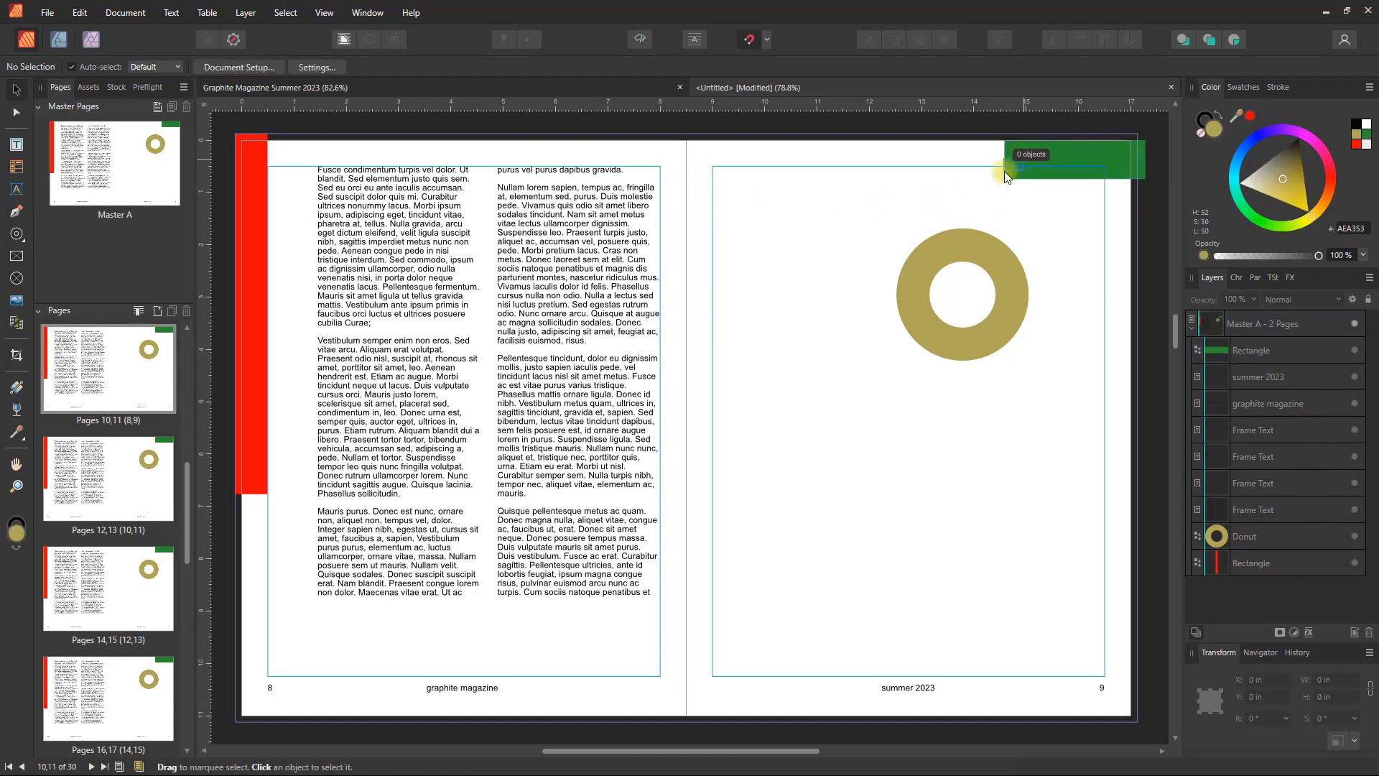
- Select the green rectangle within the Master A layer and start editing the master detached on this spread
{"action": "left_click", "coordinate": [1238, 349]}
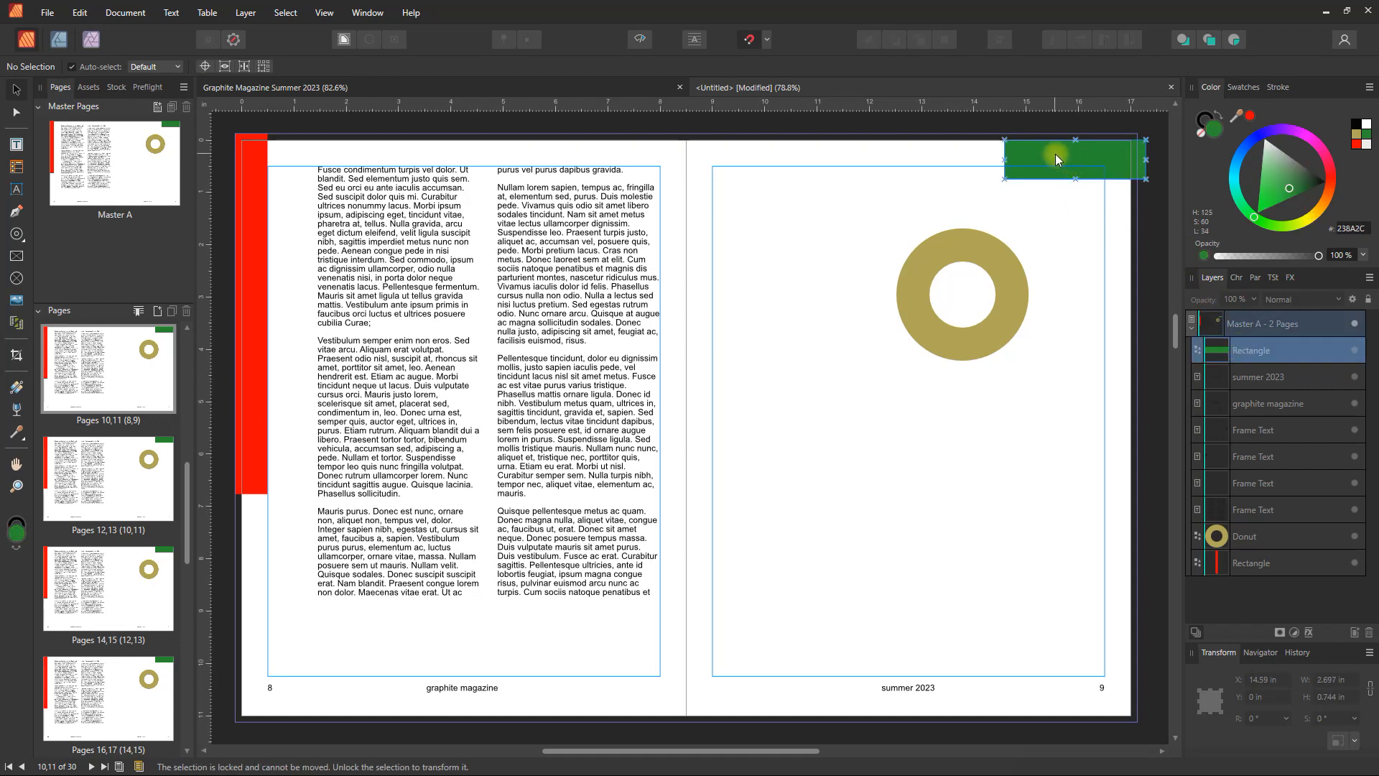
{"action": "left_click", "coordinate": [238, 11]}
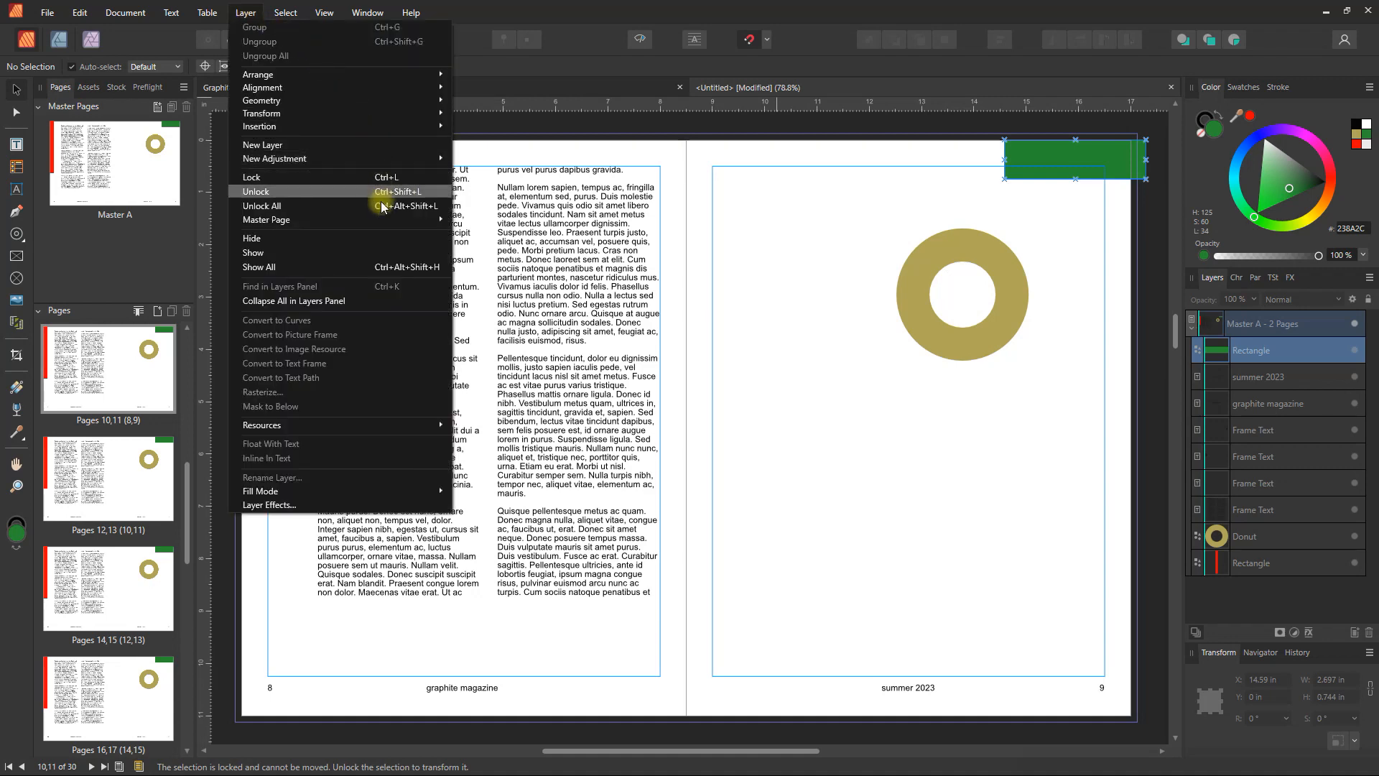
{"action": "mouse_move", "coordinate": [415, 218]}
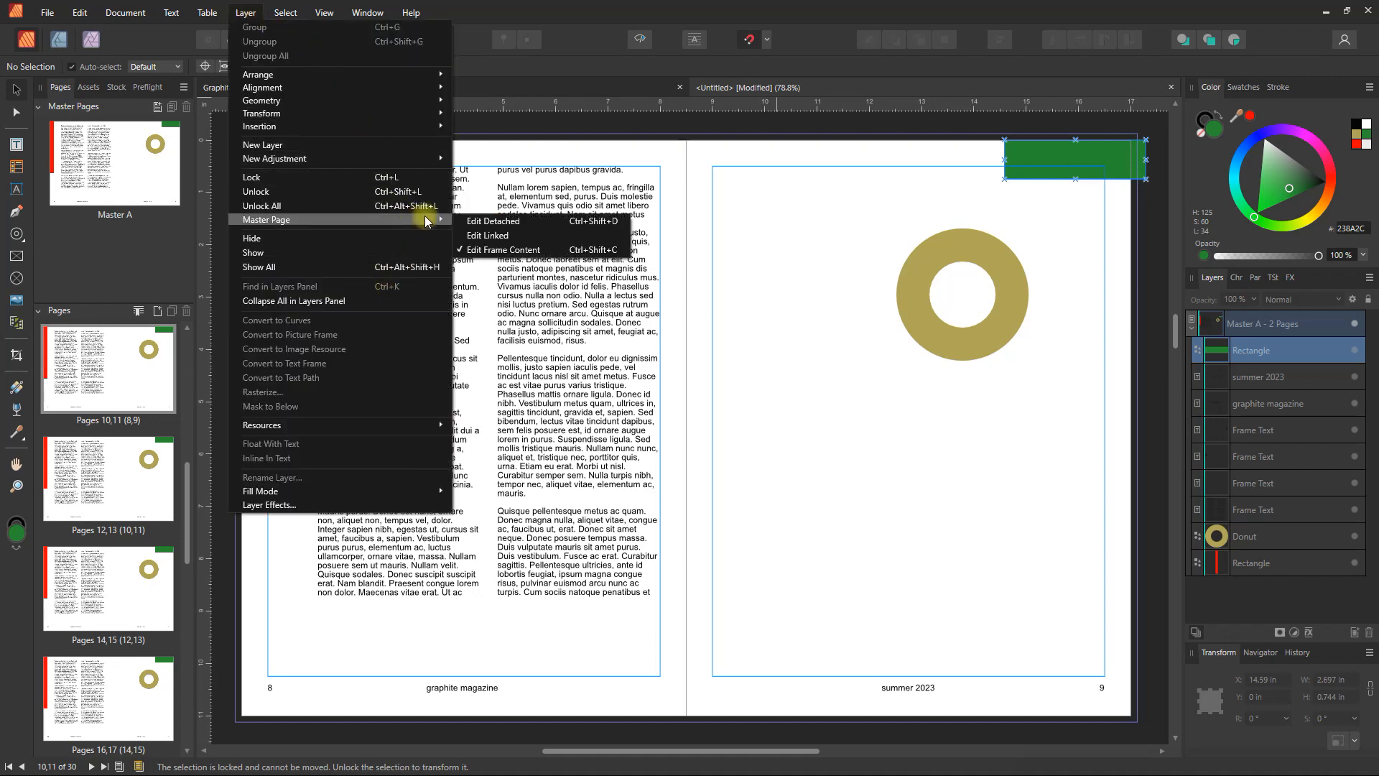
{"action": "left_click", "coordinate": [484, 223]}
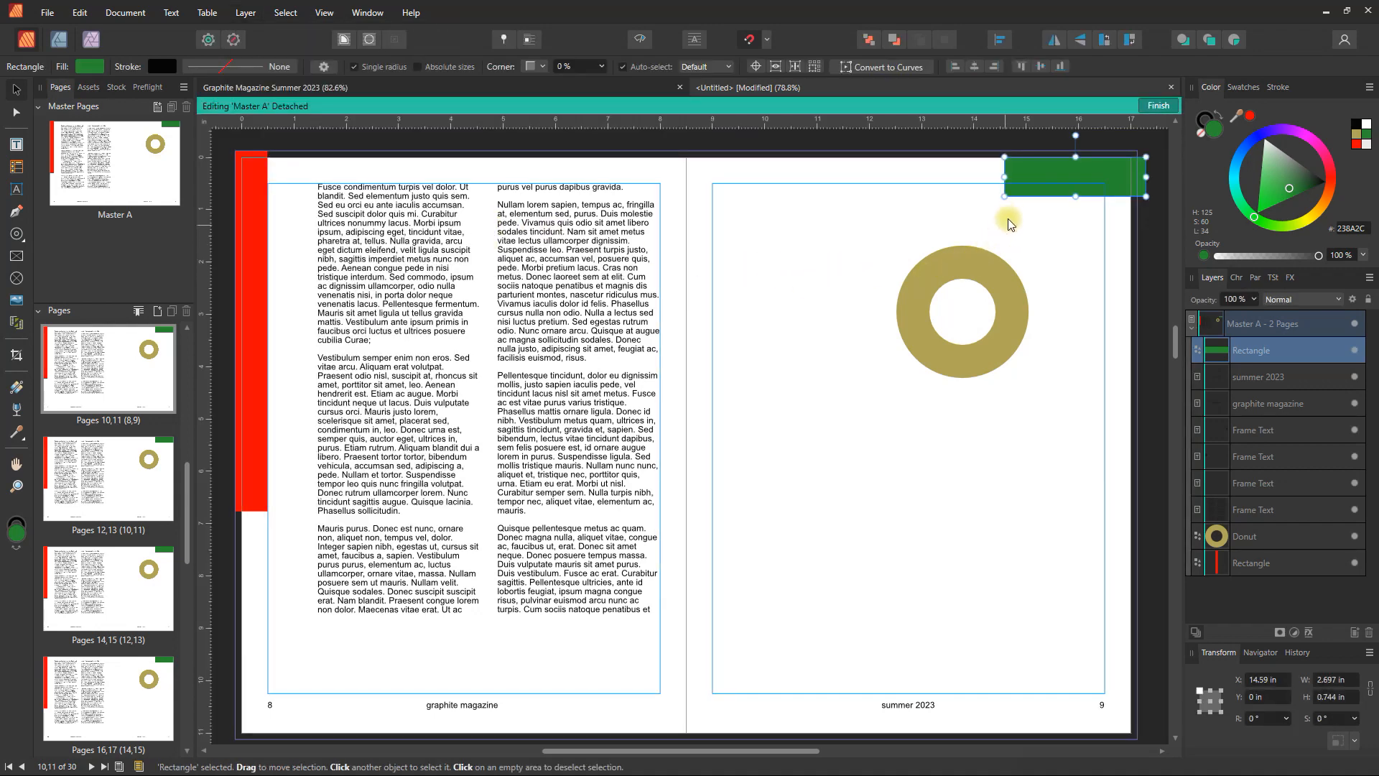
- Enlarge the green rectangle to about 3.18 by 1.16 in, and delete it but undo the deletion
{"action": "left_click_drag", "start_coordinate": [1004, 196], "coordinate": [978, 217]}
{"action": "key", "text": "Delete"}
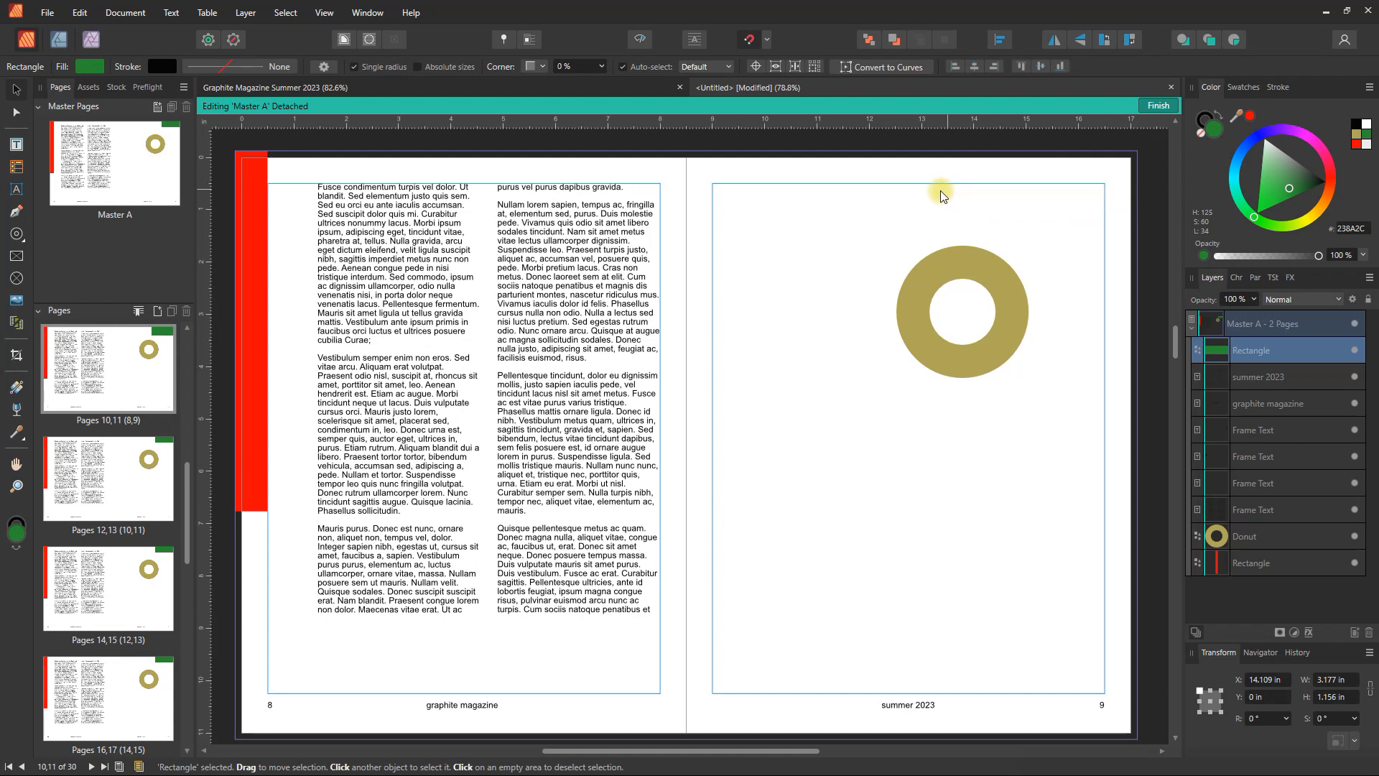
{"action": "key", "text": "ctrl+z"}
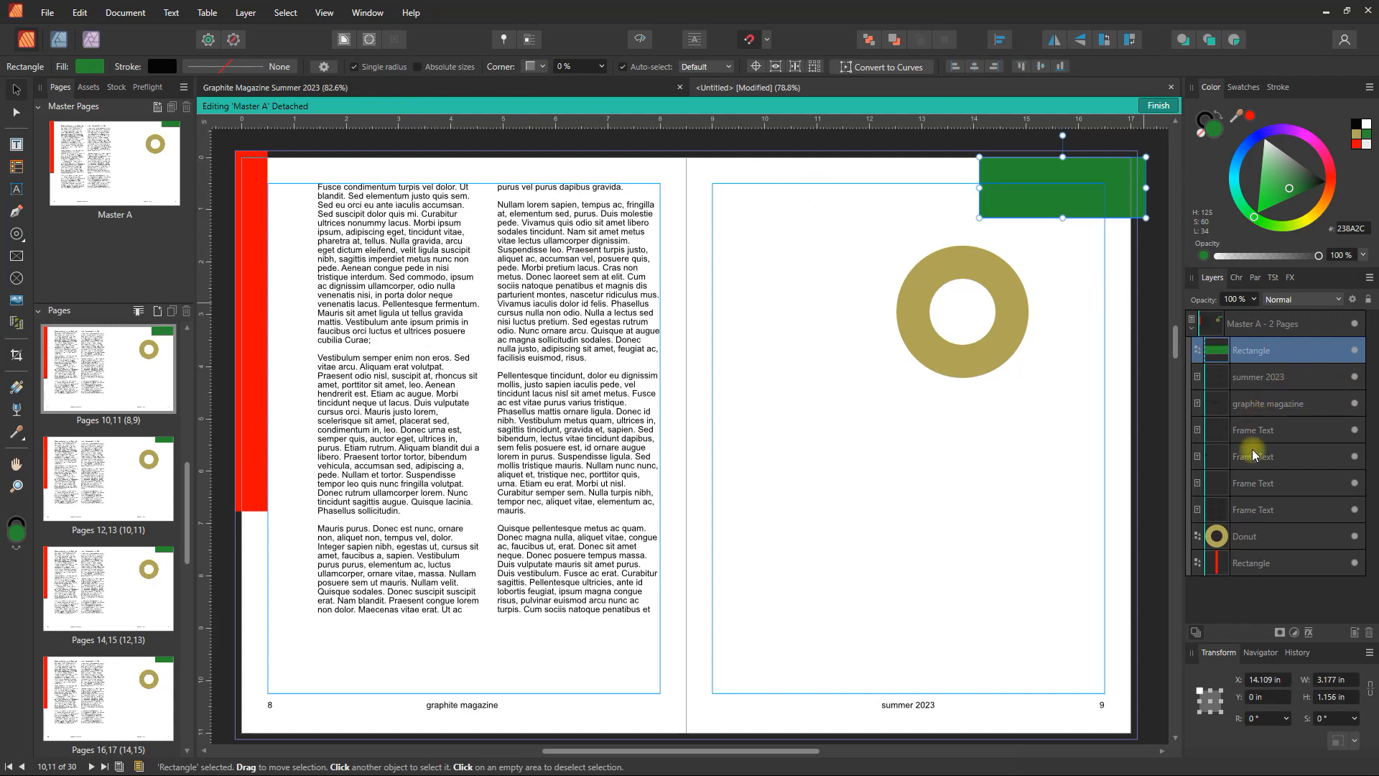
- Move the donut to the lower-left area of page 11 and recolour it reddish brown
{"action": "left_click", "coordinate": [1251, 541]}
{"action": "left_click_drag", "start_coordinate": [940, 353], "coordinate": [846, 534]}
{"action": "left_click_drag", "start_coordinate": [1314, 206], "coordinate": [1333, 186]}
- Recolour the corner rectangle purple (7A238A), extend its upper edge to the bleed at Y -0.125 in, and finish the detached editing
{"action": "left_click", "coordinate": [1105, 175]}
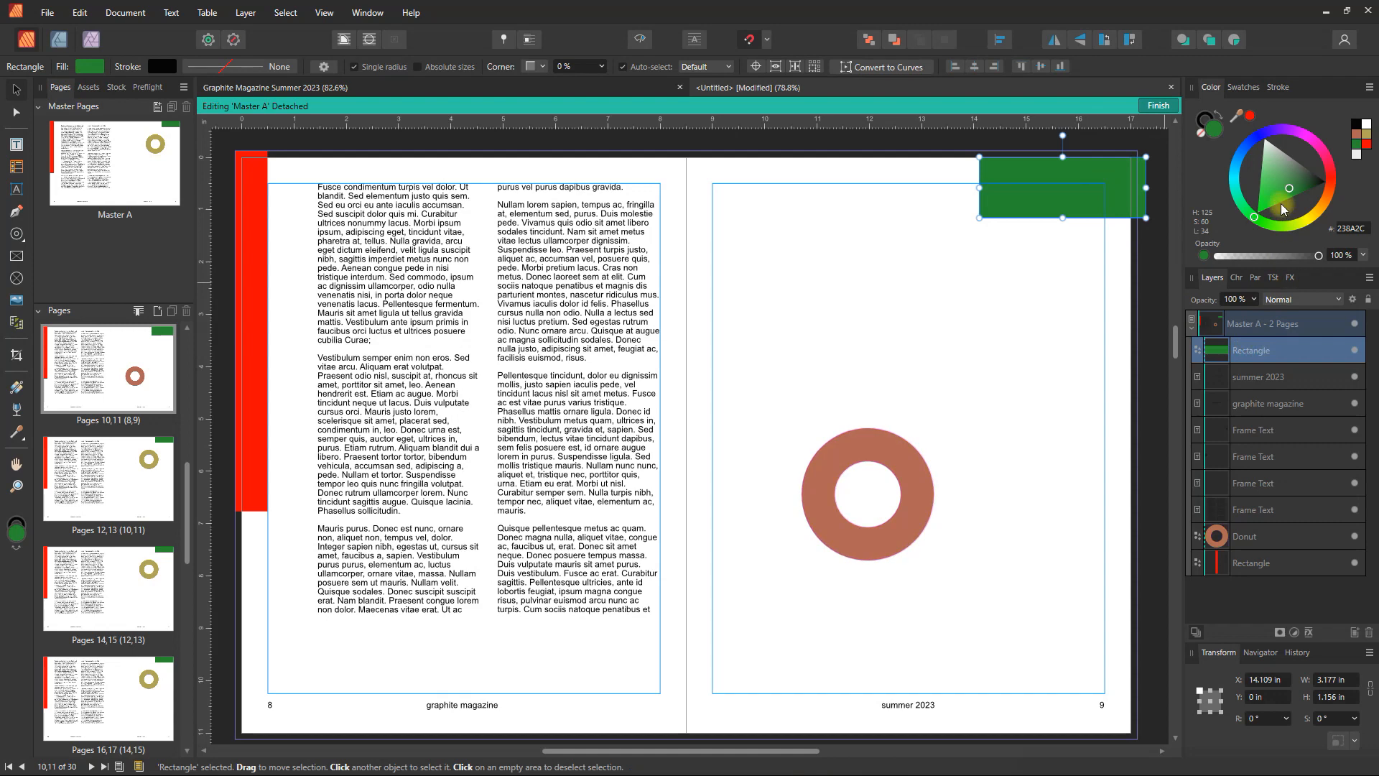
{"action": "left_click_drag", "start_coordinate": [1287, 142], "coordinate": [1299, 132]}
{"action": "left_click_drag", "start_coordinate": [1063, 156], "coordinate": [1064, 163]}
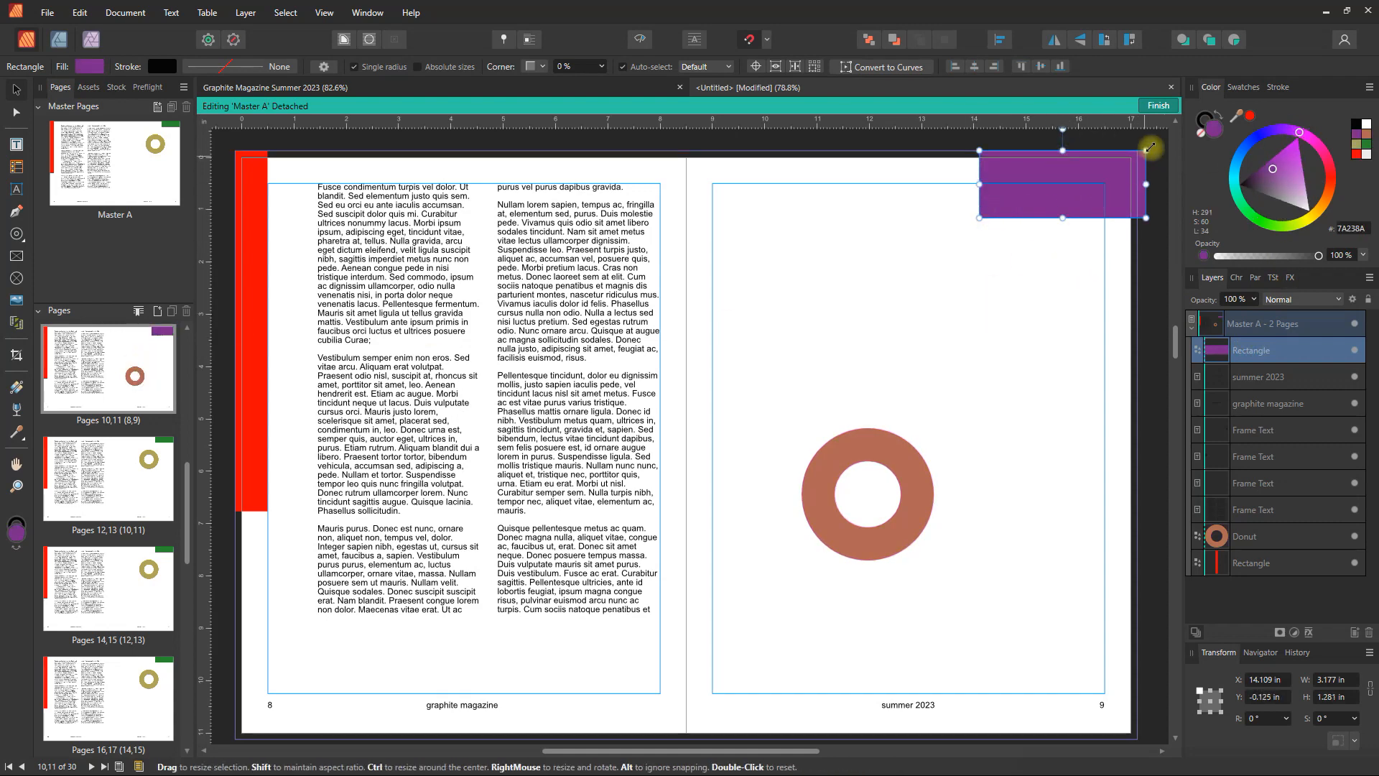
{"action": "left_click", "coordinate": [1159, 107]}
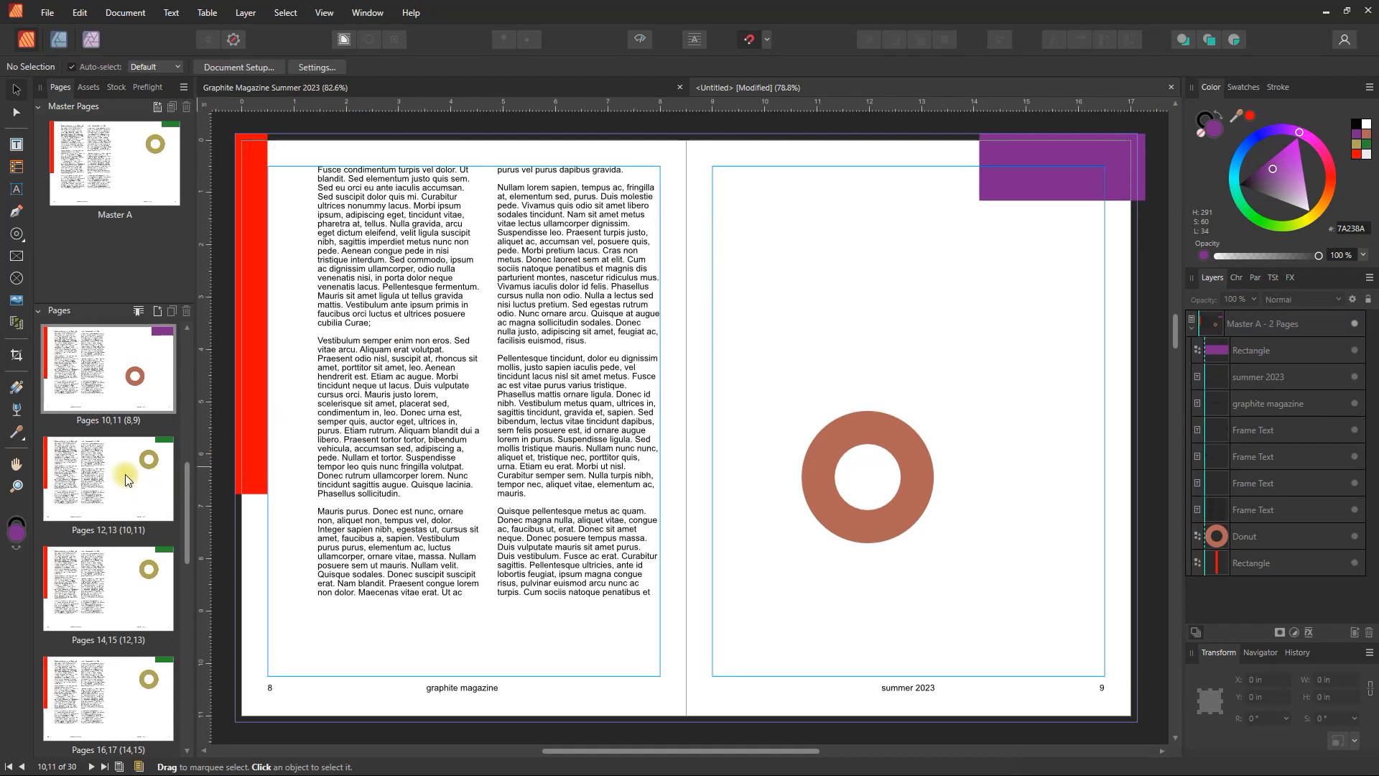